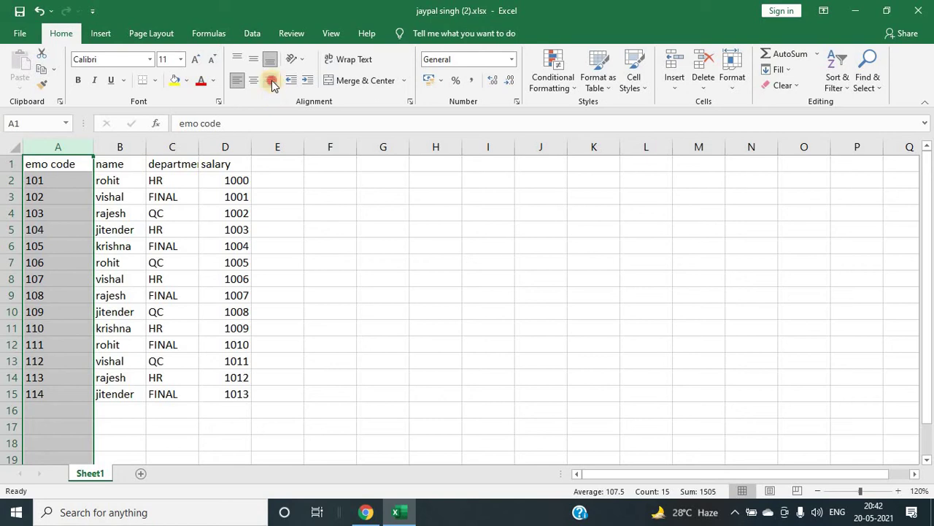
# - Right-align the emo code numbers in column A and move to cell D3
pyautogui.click(272, 82)
pyautogui.click(212, 203)
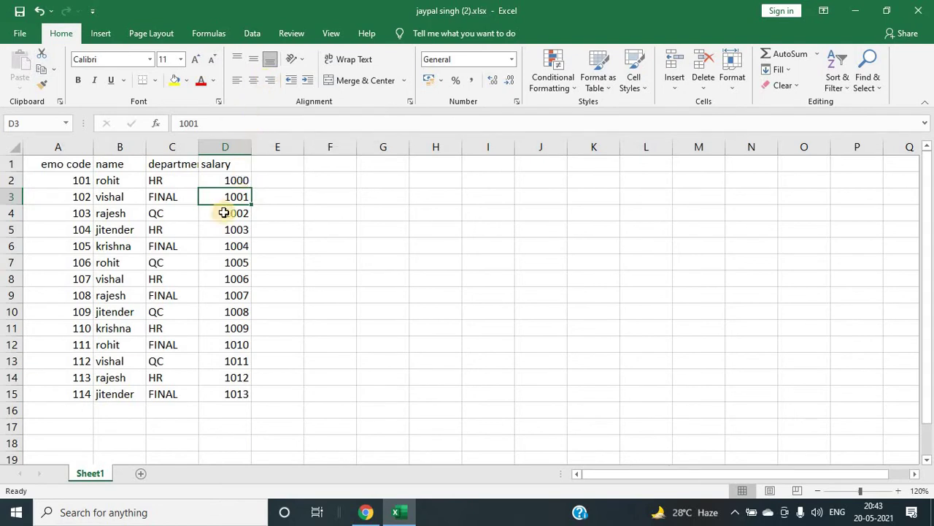
# - Drag column B's header border wider to fit the employee names
pyautogui.click(77, 143)
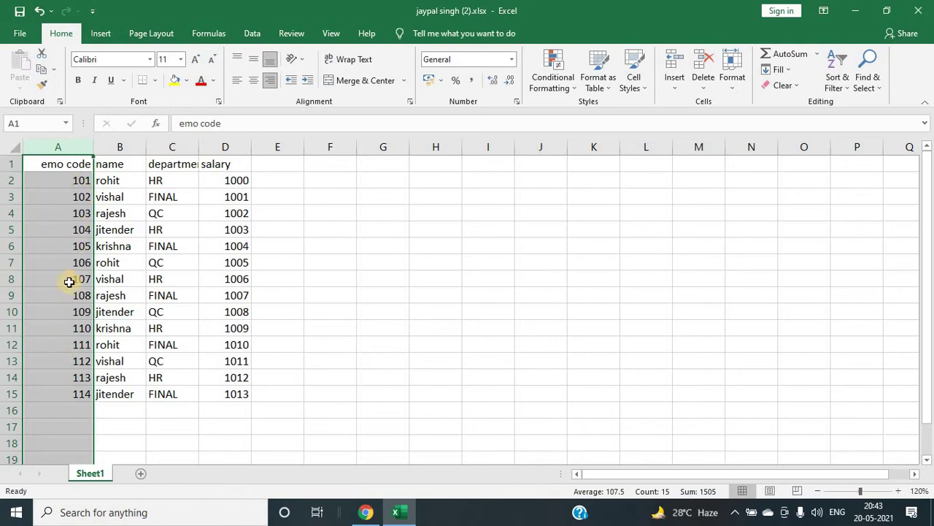
pyautogui.click(133, 138)
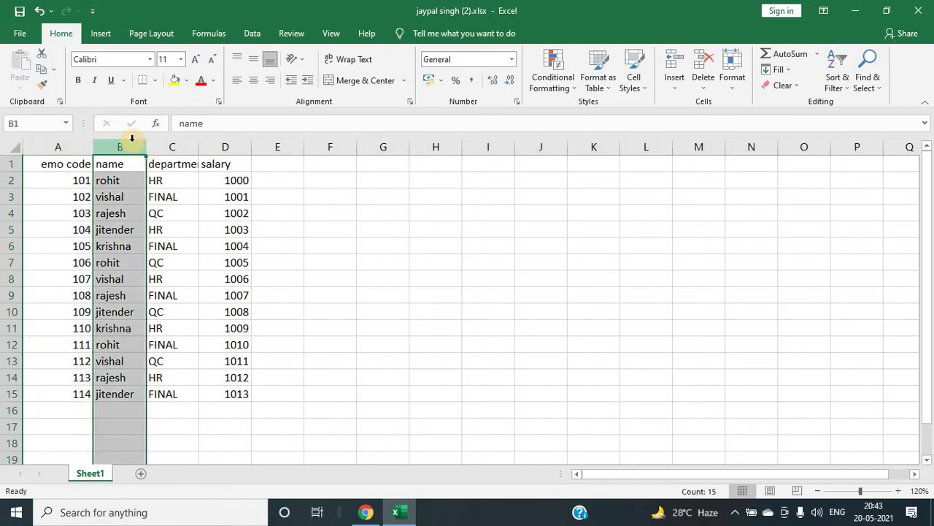
pyautogui.moveTo(147, 147); pyautogui.dragTo(156, 147)
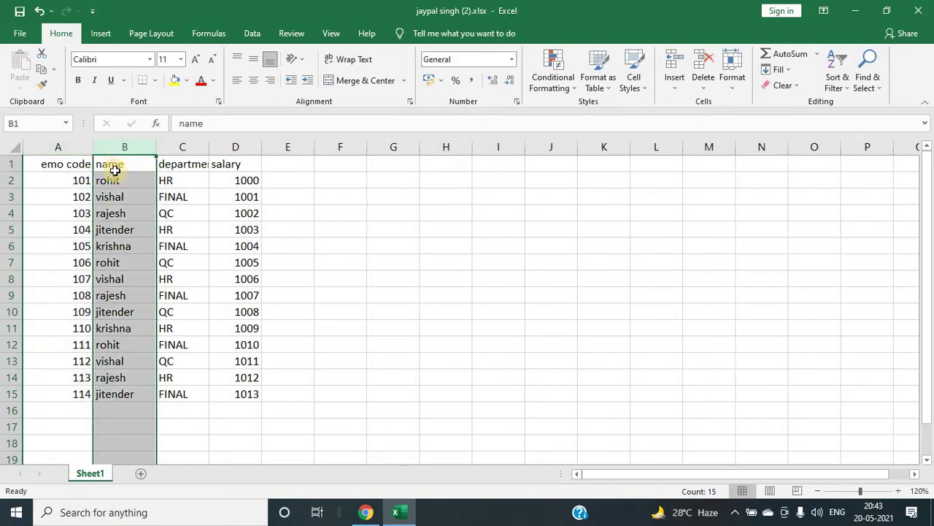
# - Zoom the sheet to 140% and reselect the emo code column A
pyautogui.click(900, 491)
pyautogui.click(900, 492)
pyautogui.click(54, 185)
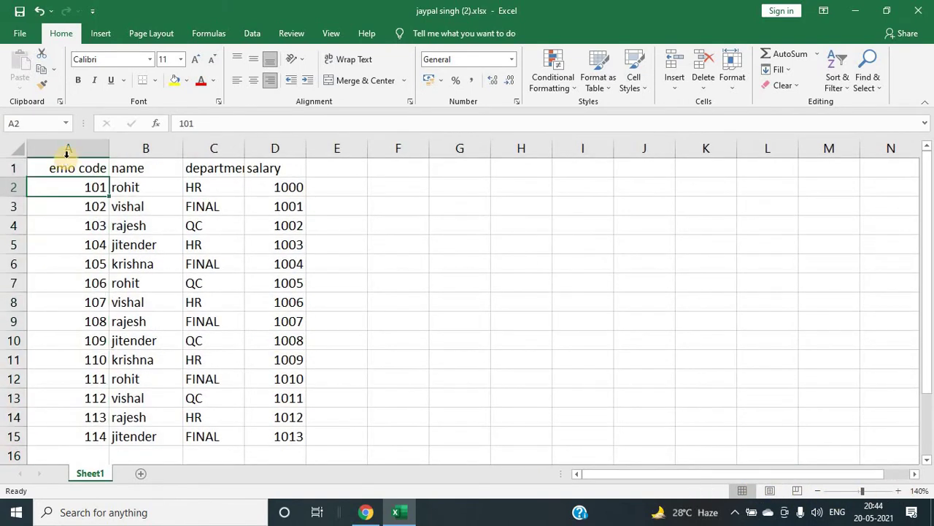
pyautogui.click(67, 153)
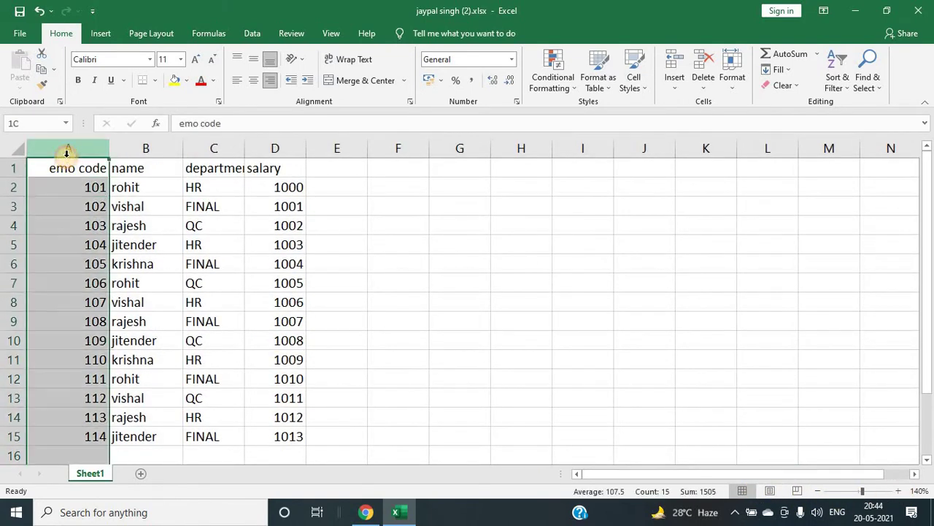
pyautogui.click(142, 152)
pyautogui.click(216, 146)
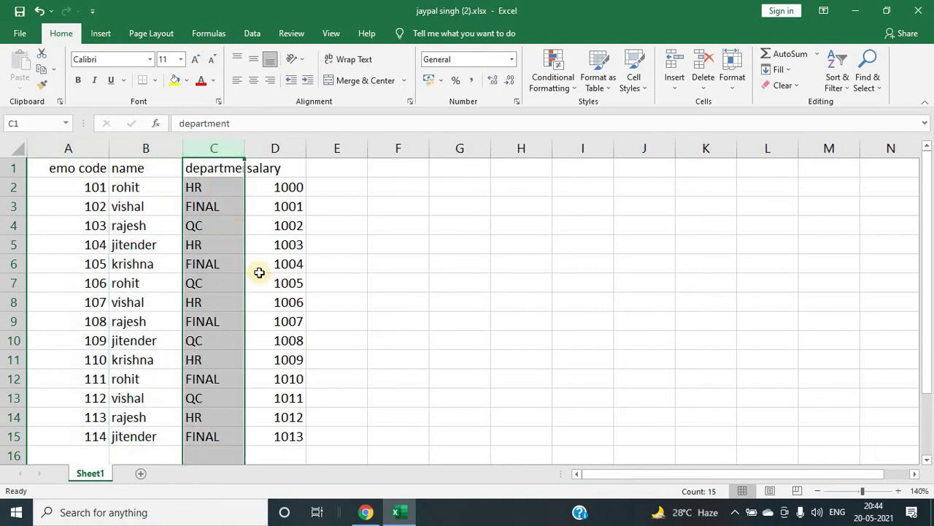
pyautogui.click(77, 187)
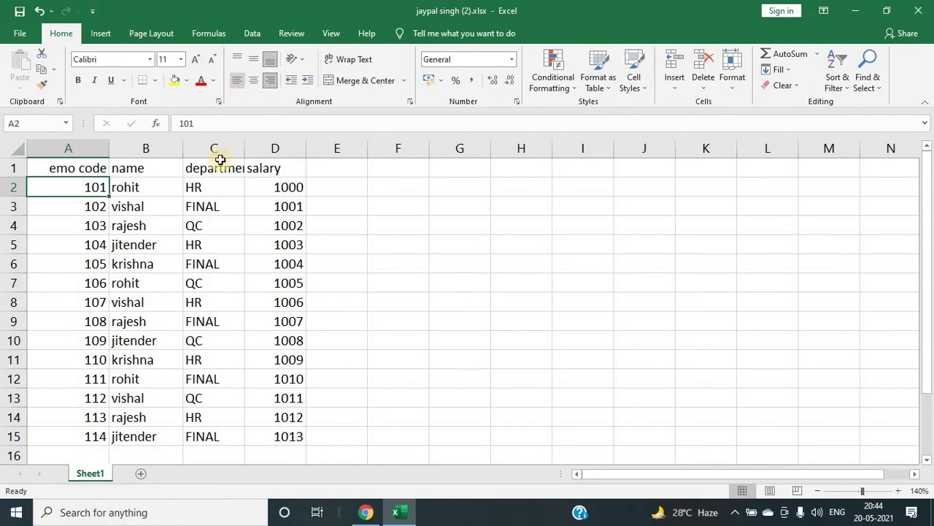
pyautogui.click(86, 149)
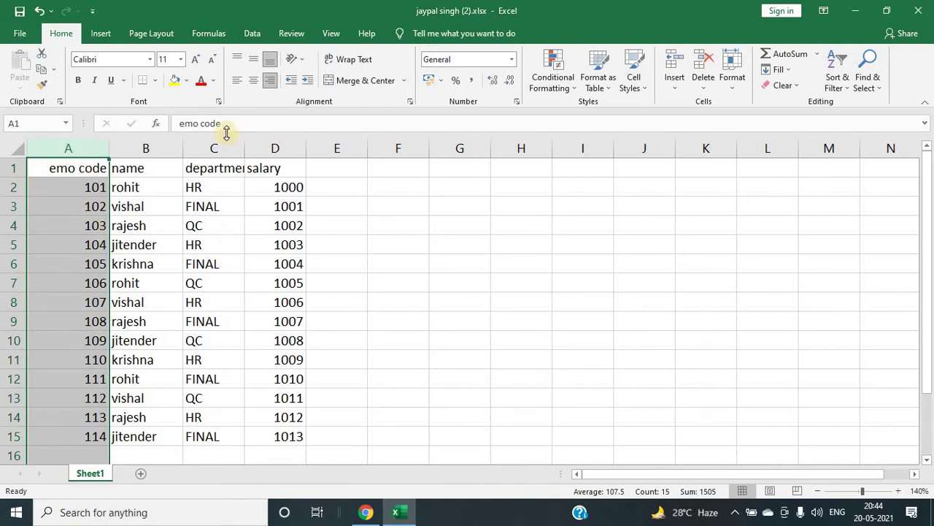
# - Left-align the emo code numbers in column A
pyautogui.click(238, 81)
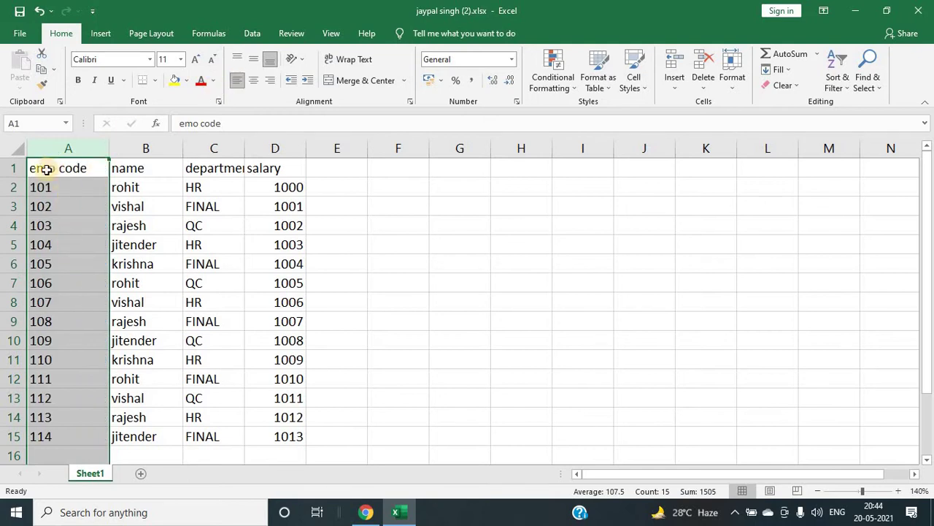
pyautogui.click(161, 264)
pyautogui.click(68, 148)
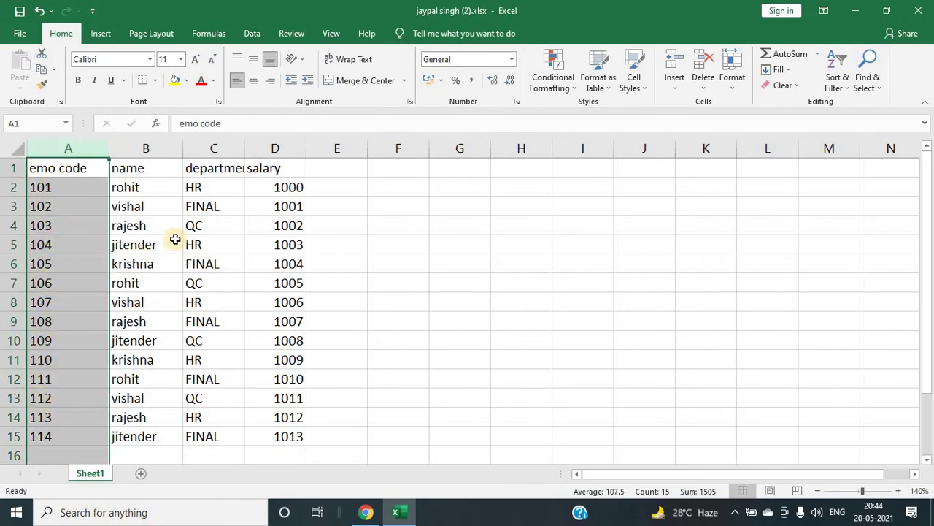
pyautogui.click(170, 245)
# - Select the whole employee table A1:D15
pyautogui.click(83, 171)
pyautogui.moveTo(141, 183); pyautogui.dragTo(279, 343)
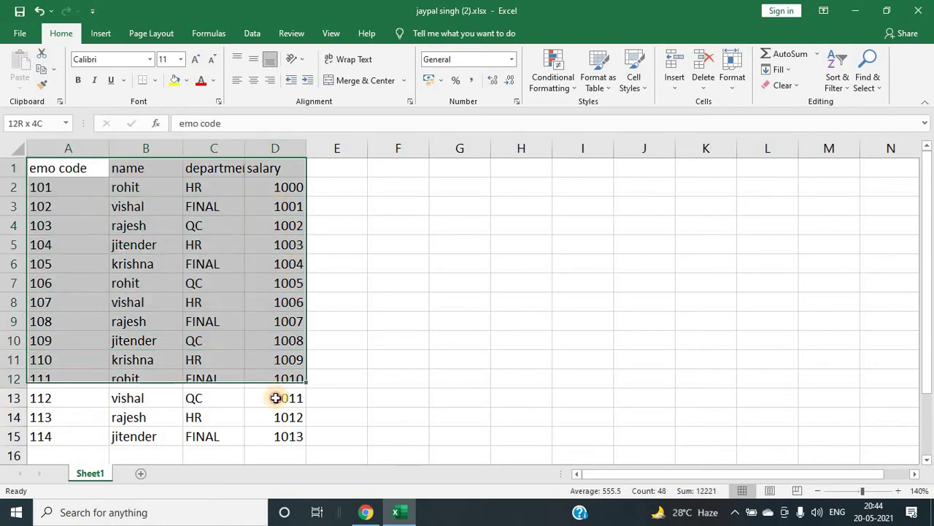
pyautogui.moveTo(280, 344); pyautogui.dragTo(271, 435)
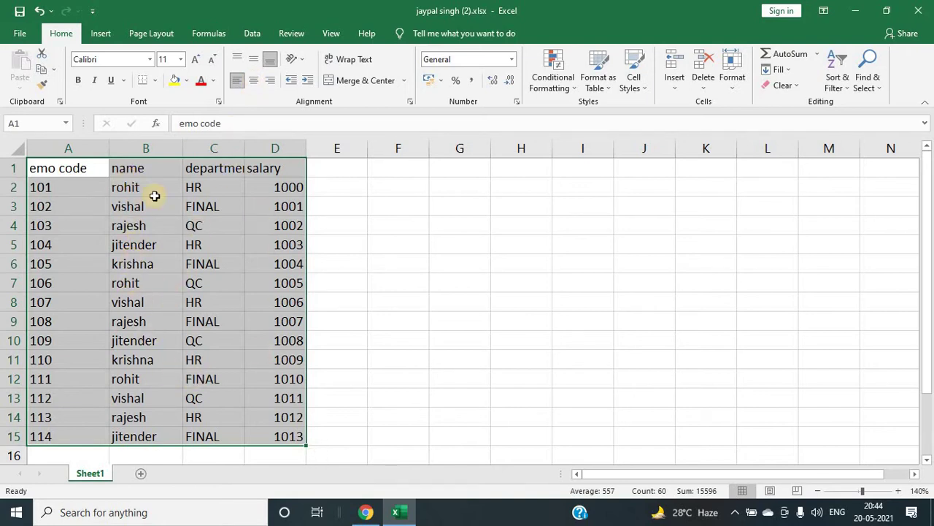
# - Widen column C for the department header and make the A1:D15 text left- and top-aligned
pyautogui.click(251, 80)
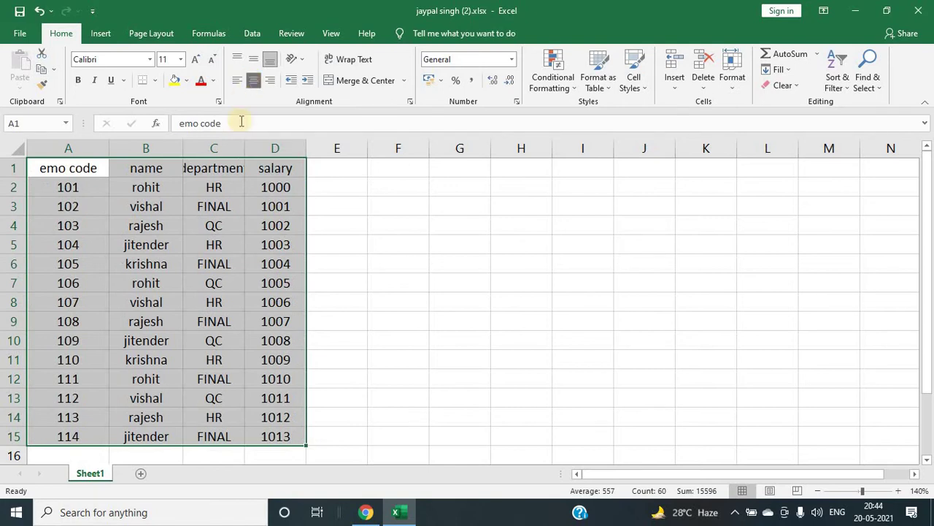
pyautogui.moveTo(246, 148); pyautogui.dragTo(262, 148)
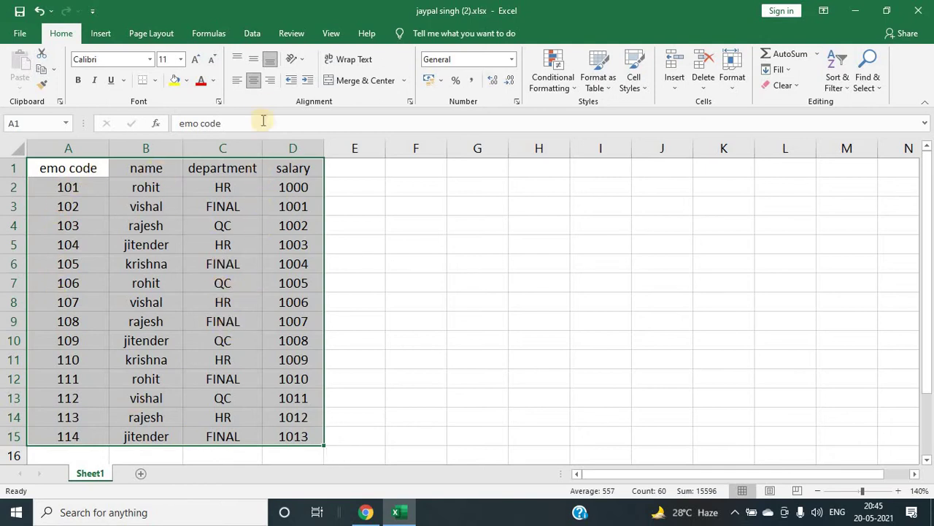
pyautogui.click(270, 82)
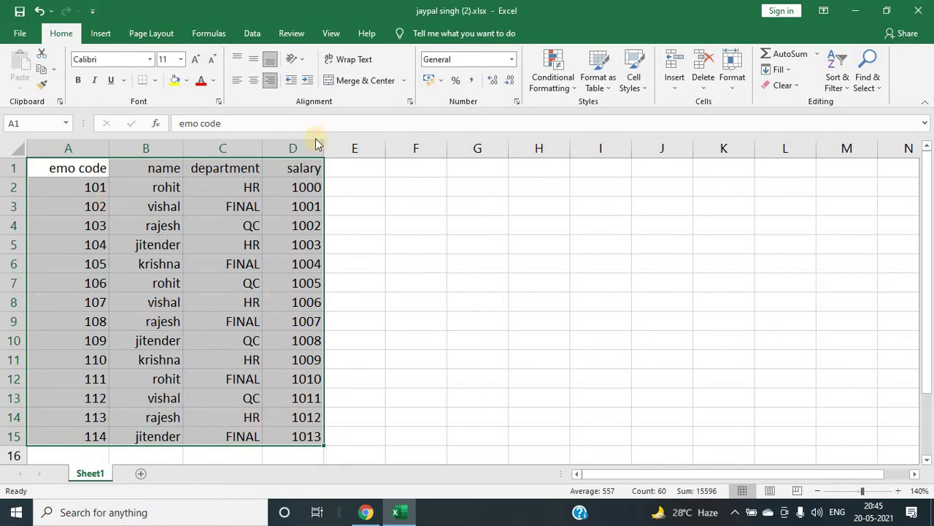
pyautogui.click(235, 82)
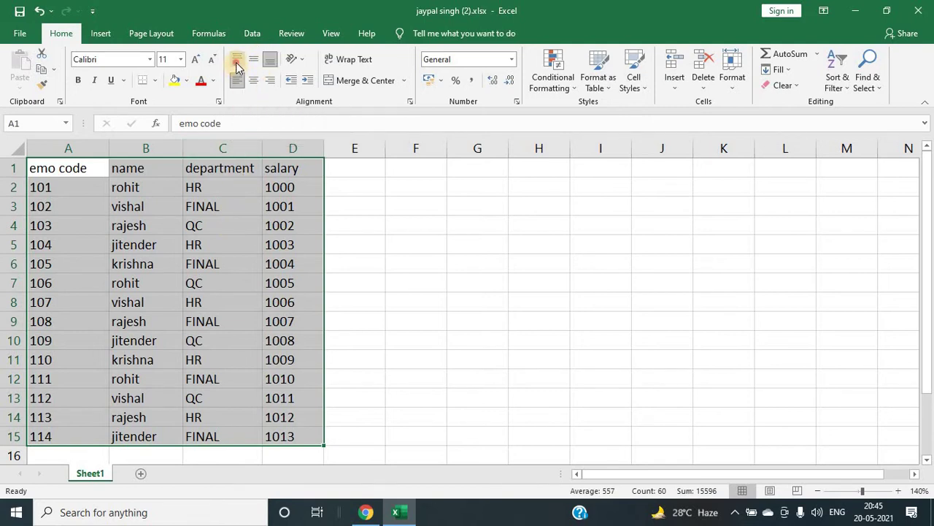
pyautogui.click(237, 60)
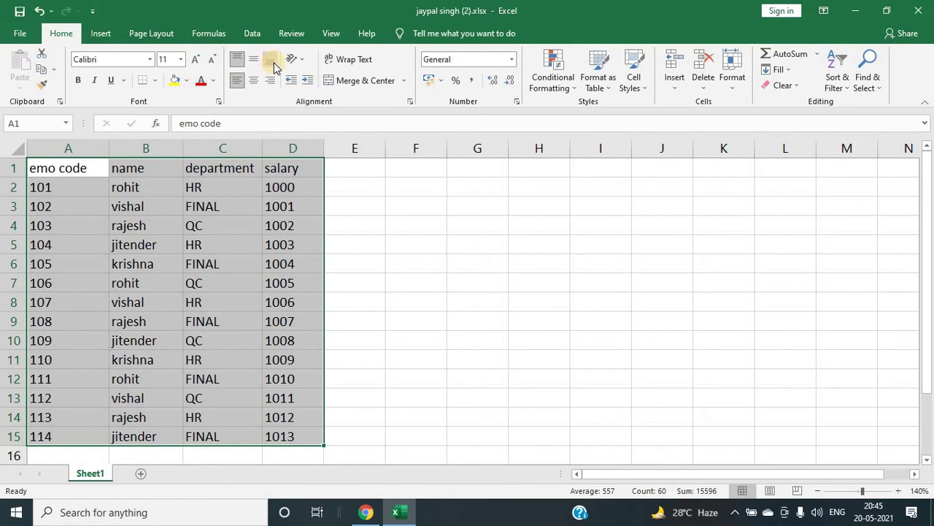
# - Make every row on the sheet taller, about 42 points
pyautogui.click(135, 243)
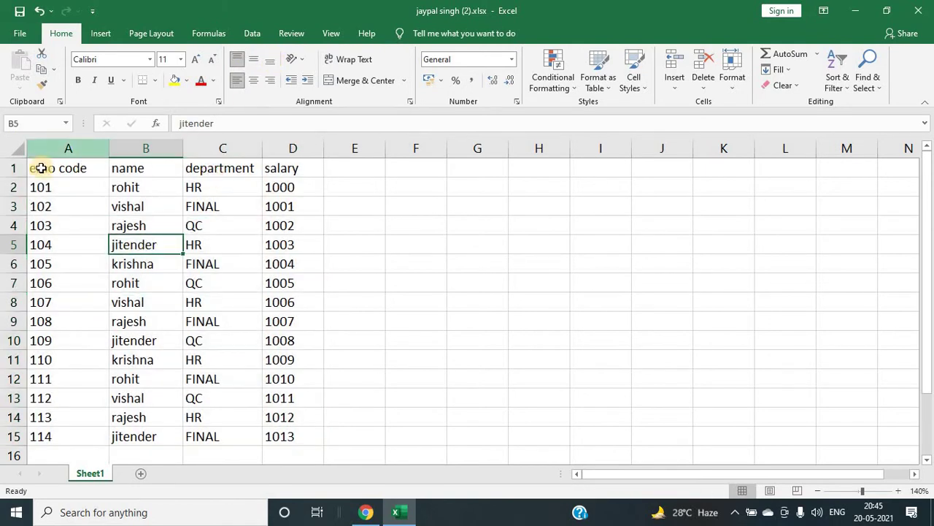
pyautogui.click(19, 151)
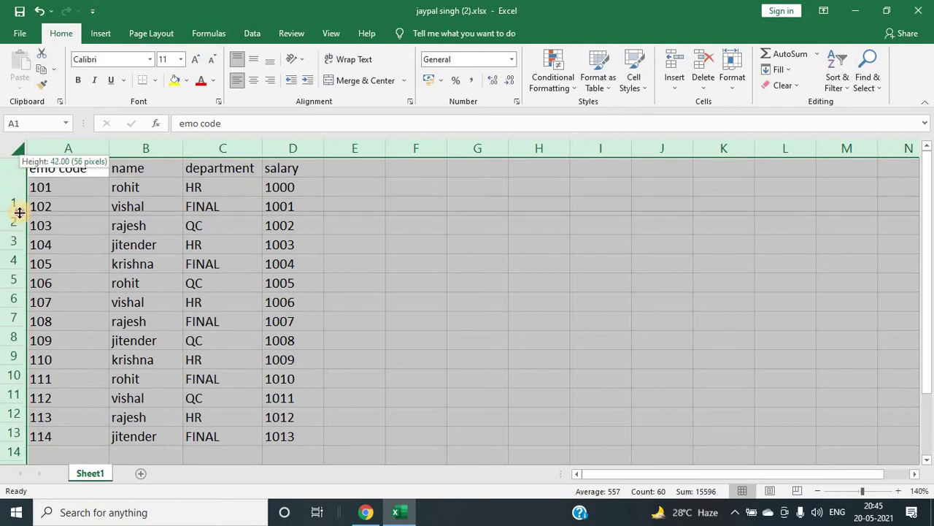
pyautogui.moveTo(19, 179); pyautogui.dragTo(20, 211)
# - Bottom-align the text in the table range A1:D10
pyautogui.click(128, 282)
pyautogui.moveTo(77, 206)
pyautogui.mouseDown()
pyautogui.moveTo(253, 475)
pyautogui.moveTo(287, 425)
pyautogui.mouseUp()
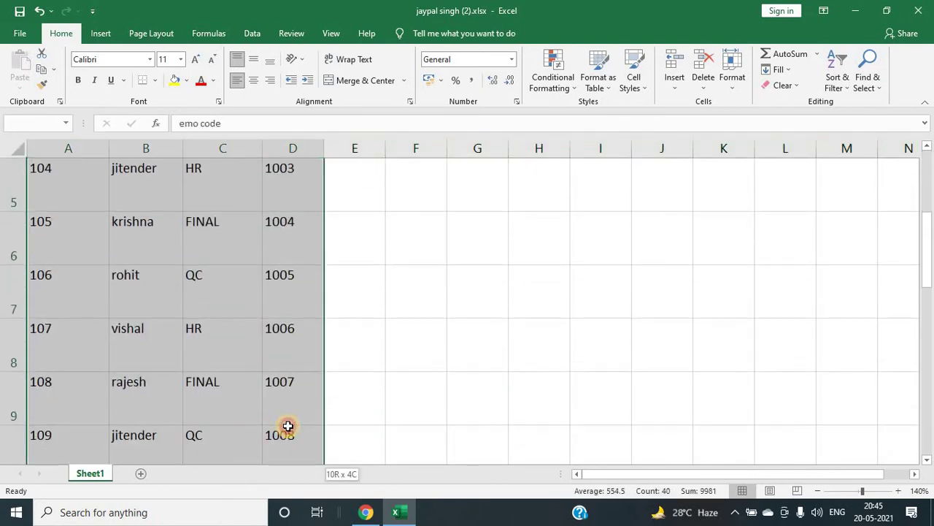
pyautogui.scroll(2, 253, 339)
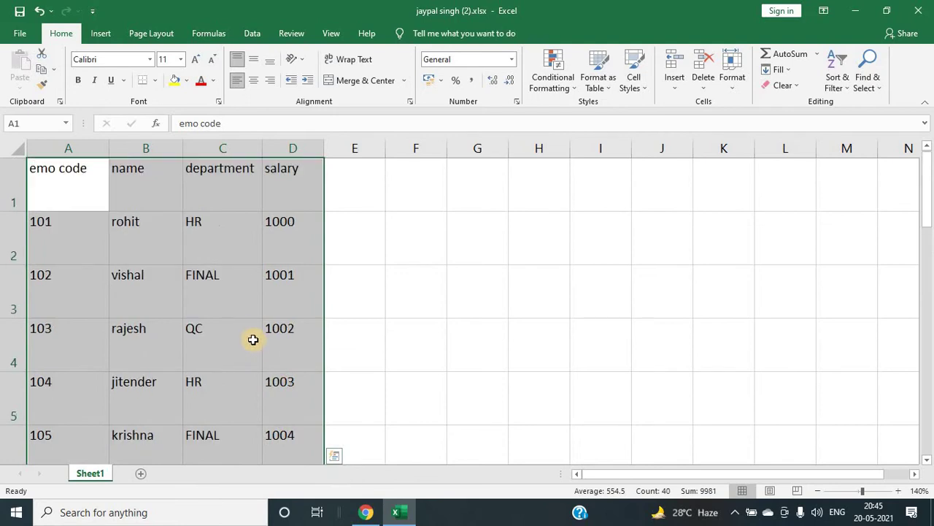
pyautogui.click(237, 65)
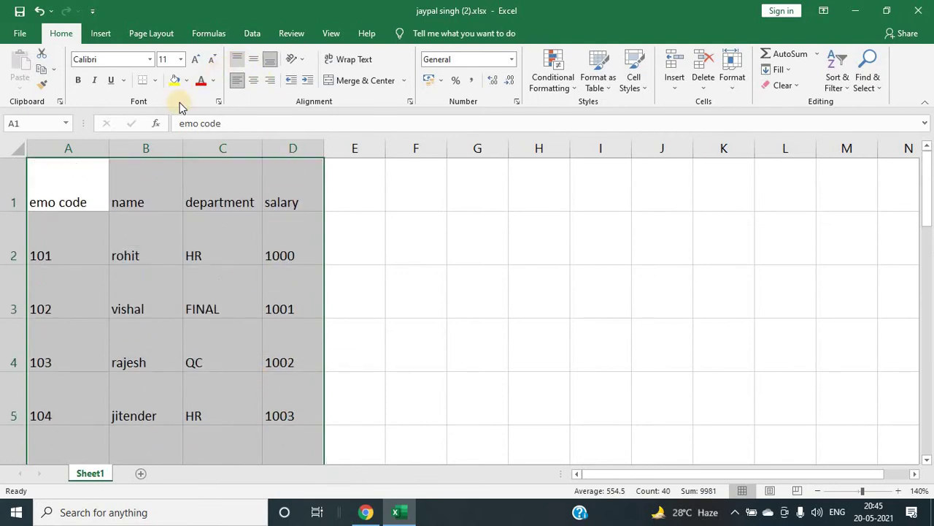
pyautogui.click(234, 62)
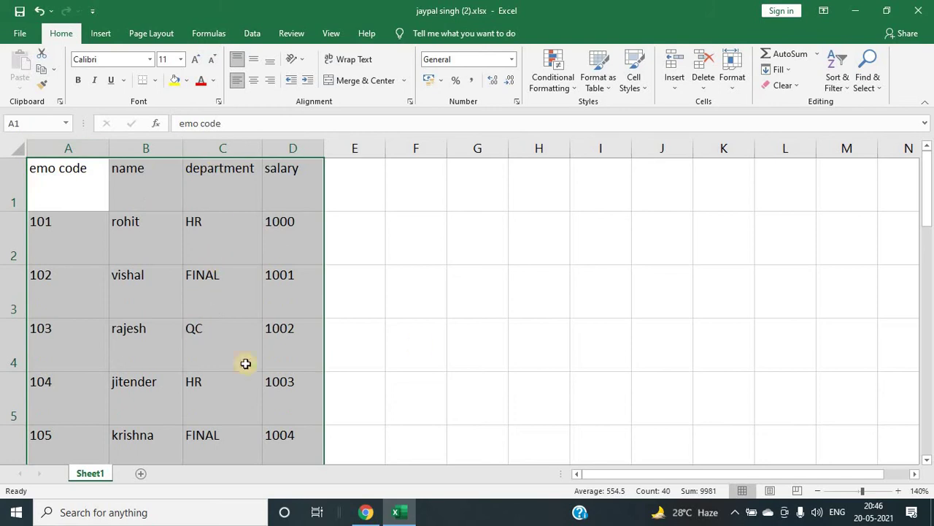
pyautogui.click(248, 64)
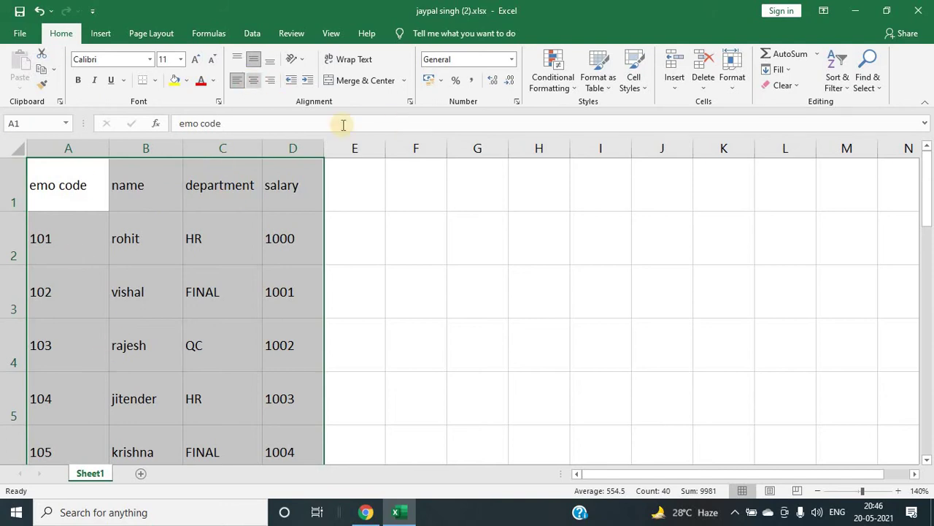
pyautogui.click(270, 61)
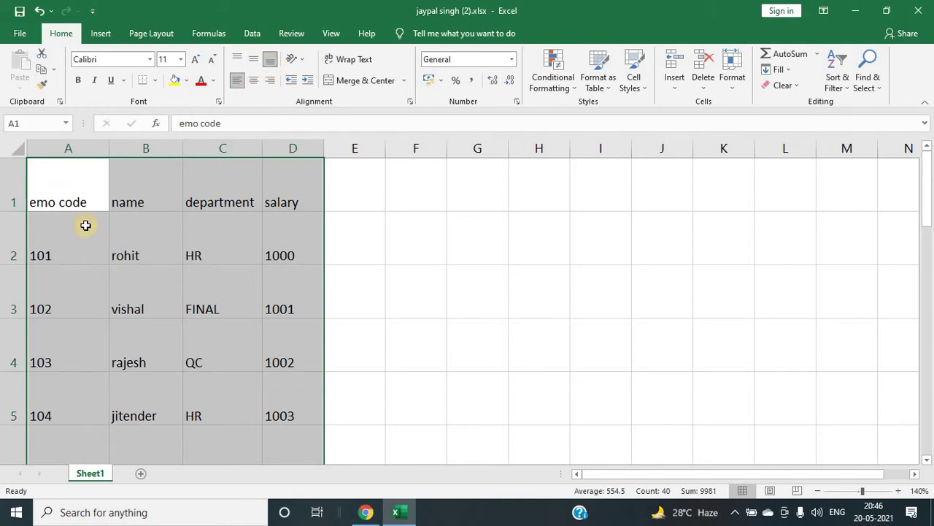
pyautogui.click(399, 258)
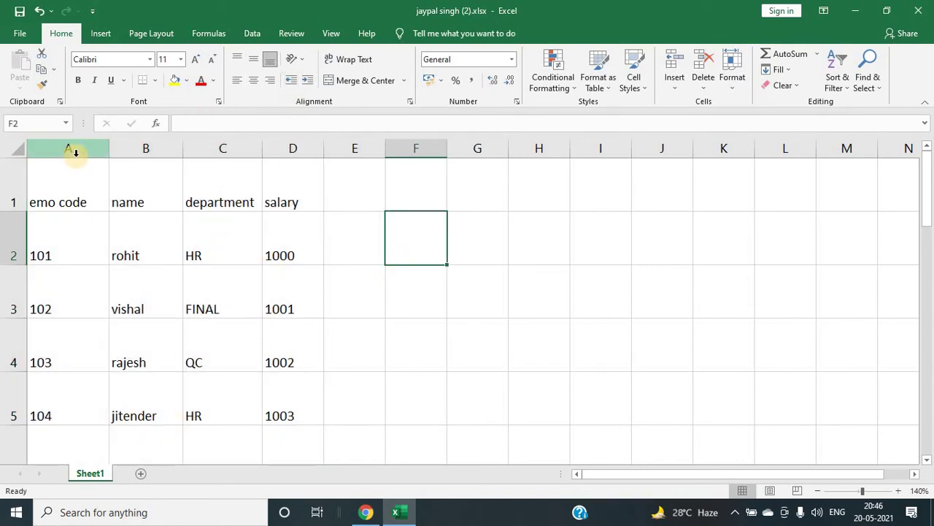
# - Select columns A through D and try left, centre and right alignment
pyautogui.click(121, 149)
pyautogui.moveTo(109, 153)
pyautogui.mouseDown()
pyautogui.moveTo(22, 145)
pyautogui.moveTo(293, 148)
pyautogui.mouseUp()
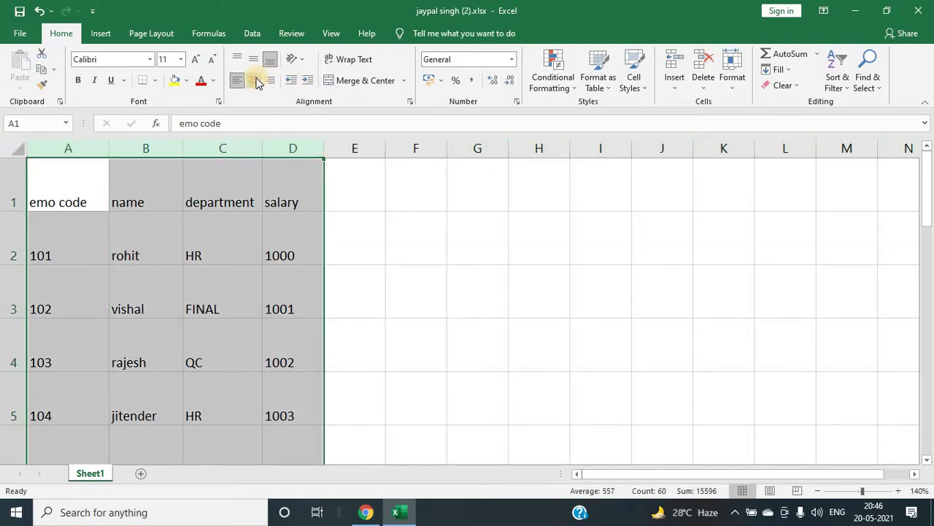
pyautogui.click(261, 82)
pyautogui.click(239, 80)
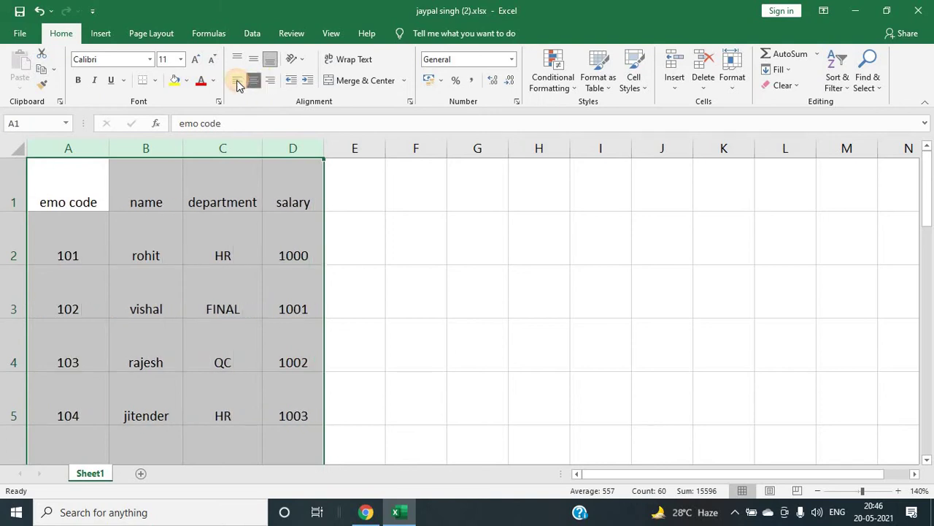
pyautogui.click(256, 82)
pyautogui.click(269, 80)
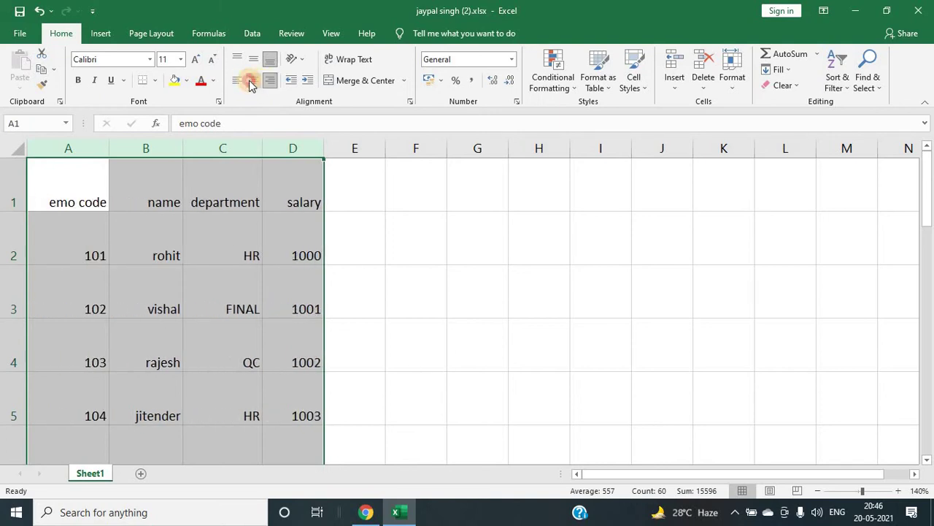
pyautogui.click(253, 81)
# - Add four indent levels, then remove them so the table text sits flush left
pyautogui.click(308, 80)
pyautogui.click(307, 80)
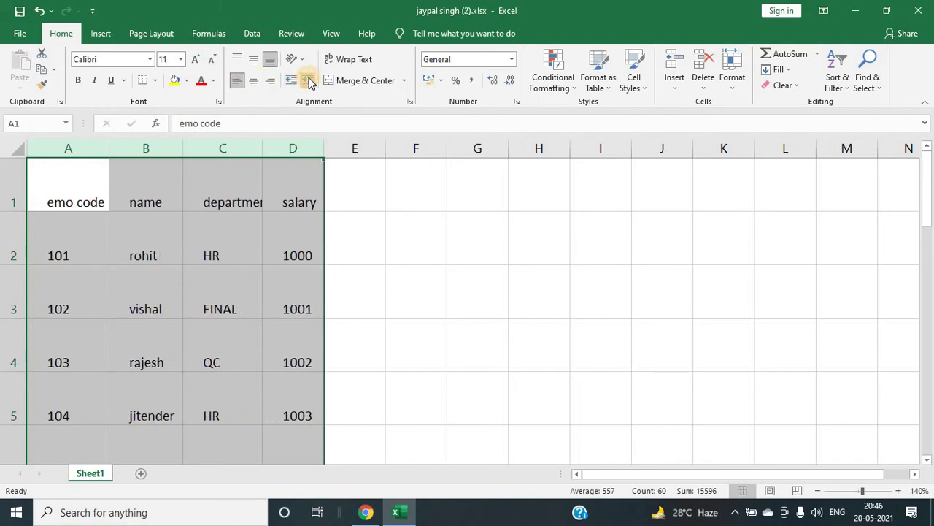
pyautogui.click(307, 81)
pyautogui.click(307, 80)
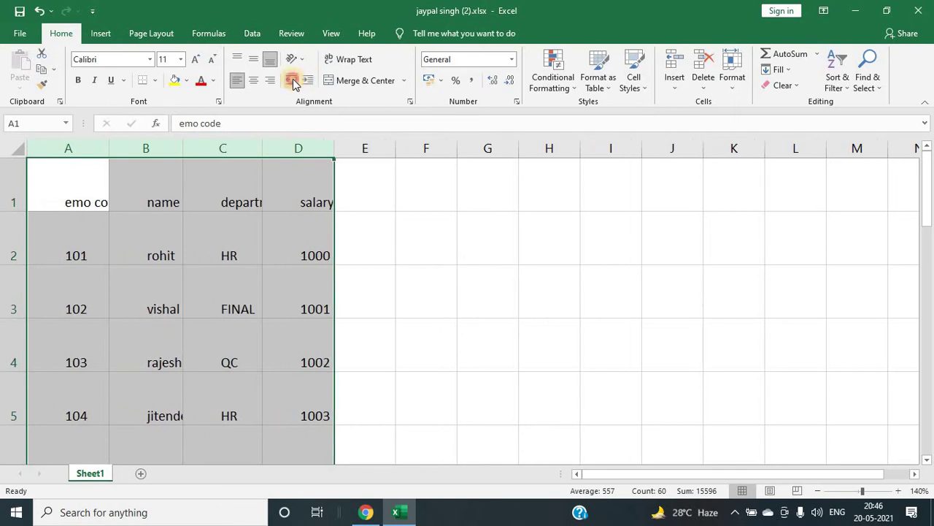
pyautogui.click(292, 81)
pyautogui.click(291, 81)
pyautogui.click(291, 81)
pyautogui.click(291, 80)
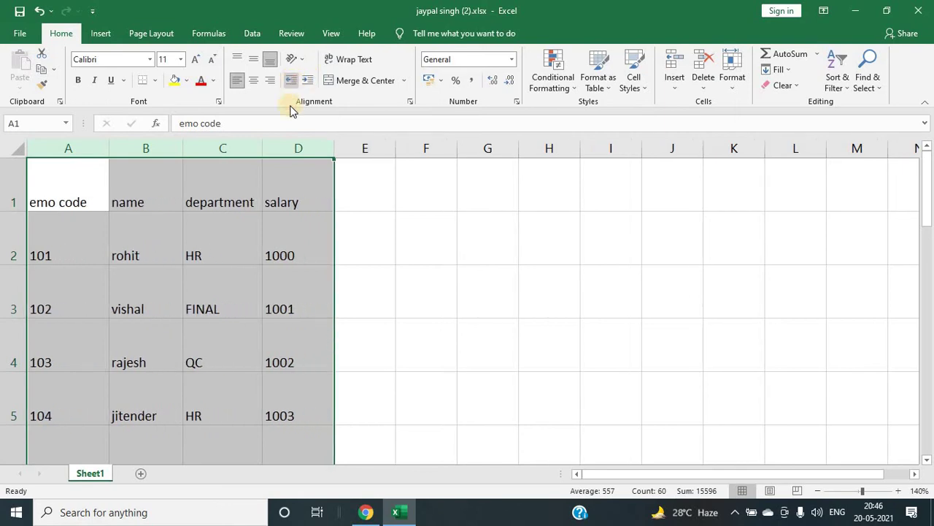
# - Select cell B2, then reselect columns A through D
pyautogui.click(307, 231)
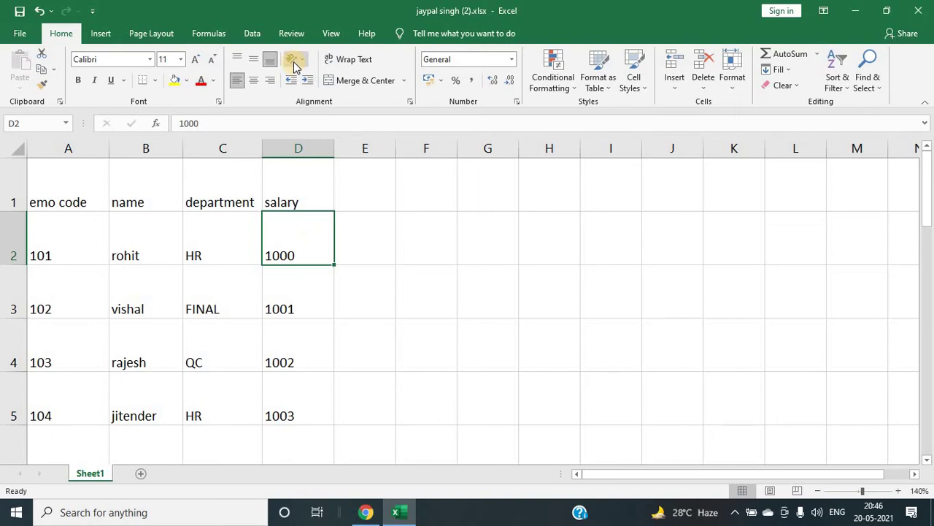
pyautogui.click(121, 233)
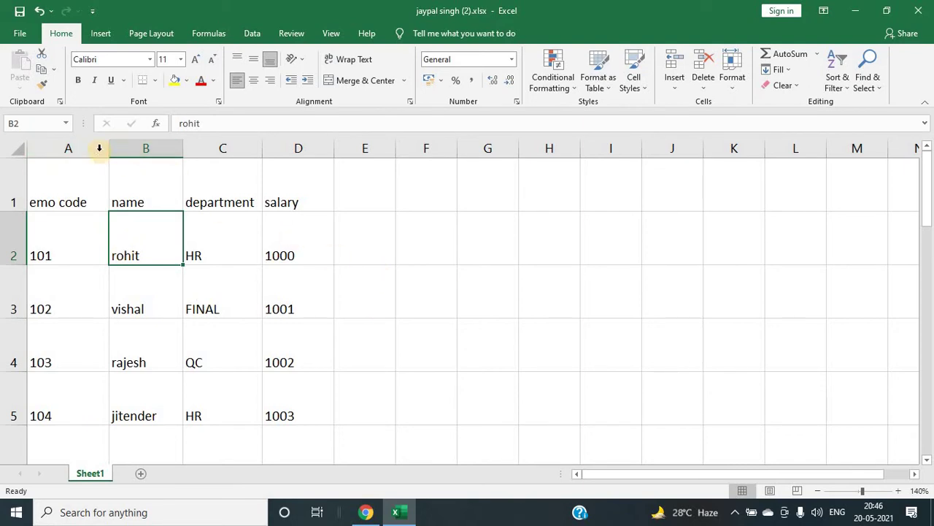
pyautogui.moveTo(98, 149)
pyautogui.mouseDown()
pyautogui.moveTo(187, 160)
pyautogui.moveTo(293, 152)
pyautogui.mouseUp()
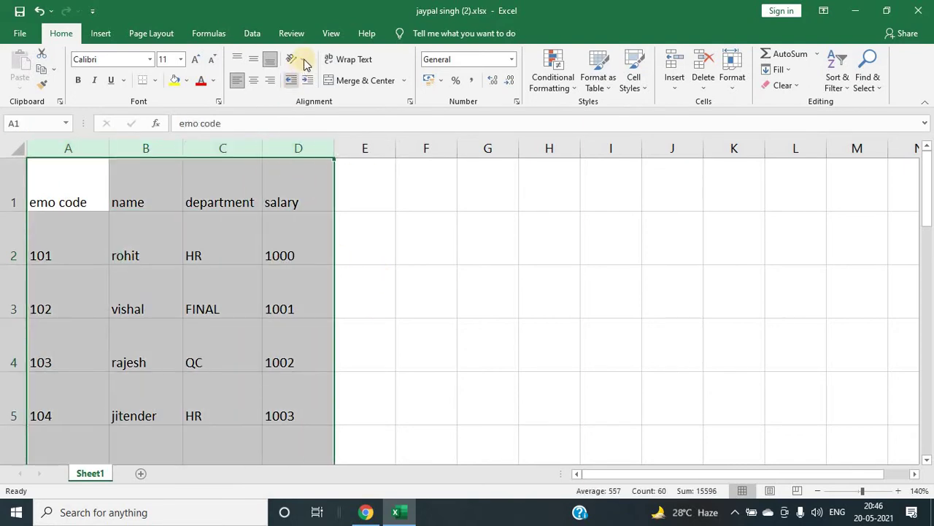
# - Try counterclockwise angled text, then reset the table text orientation to 0 degrees
pyautogui.click(298, 59)
pyautogui.click(314, 77)
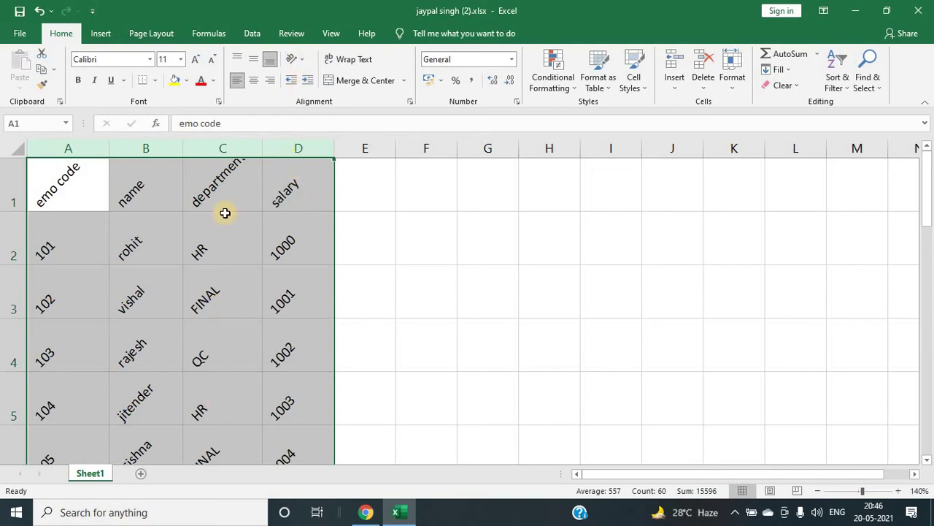
pyautogui.click(306, 61)
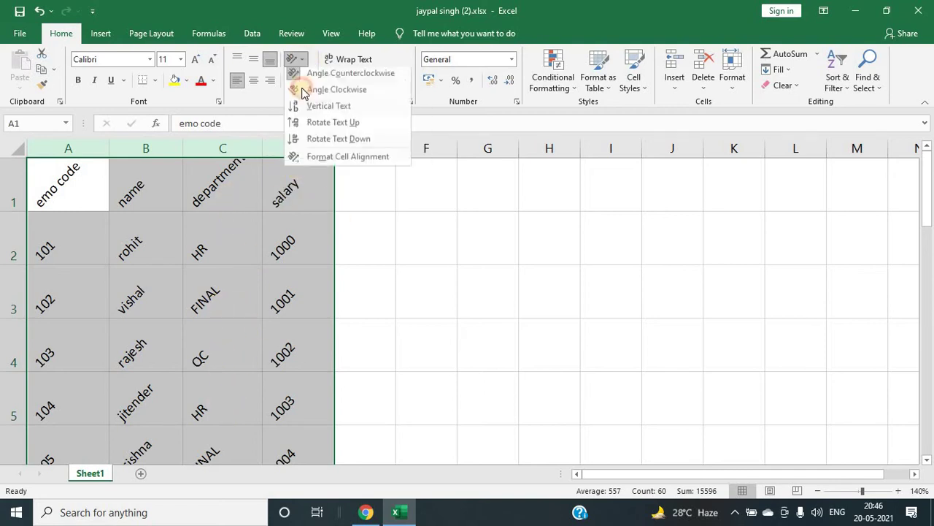
pyautogui.click(329, 162)
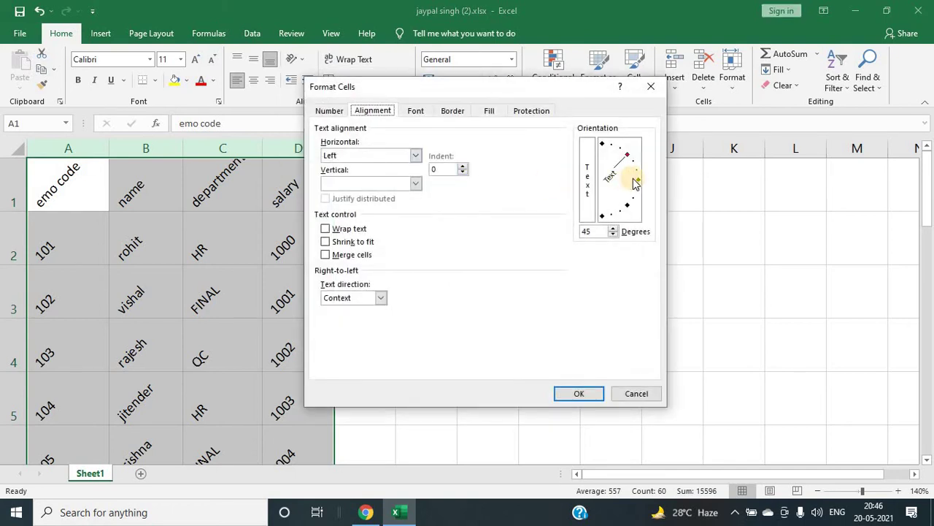
pyautogui.click(638, 181)
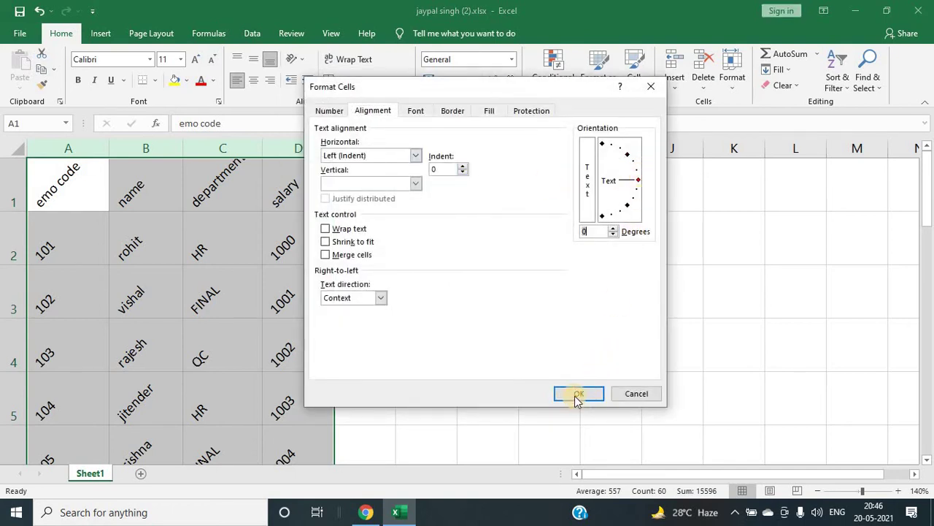
pyautogui.press('Return')
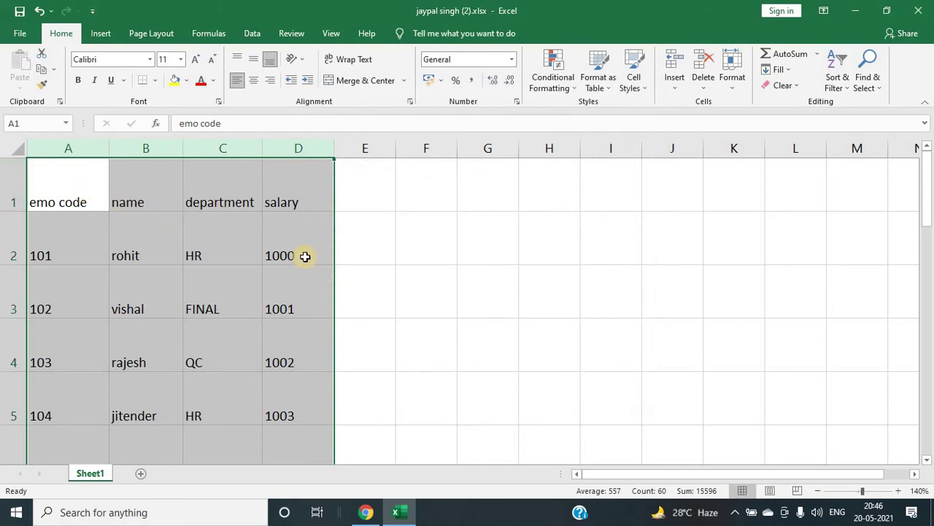
pyautogui.click(248, 241)
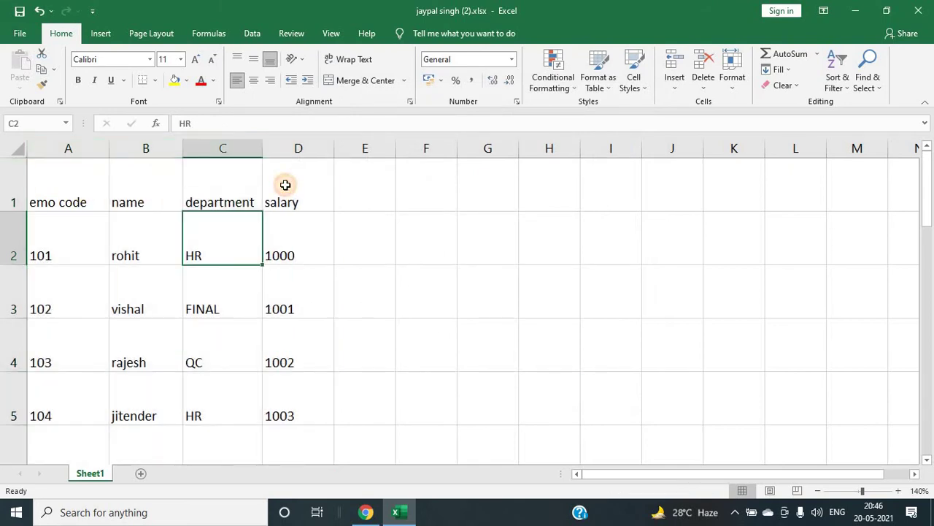
pyautogui.click(275, 251)
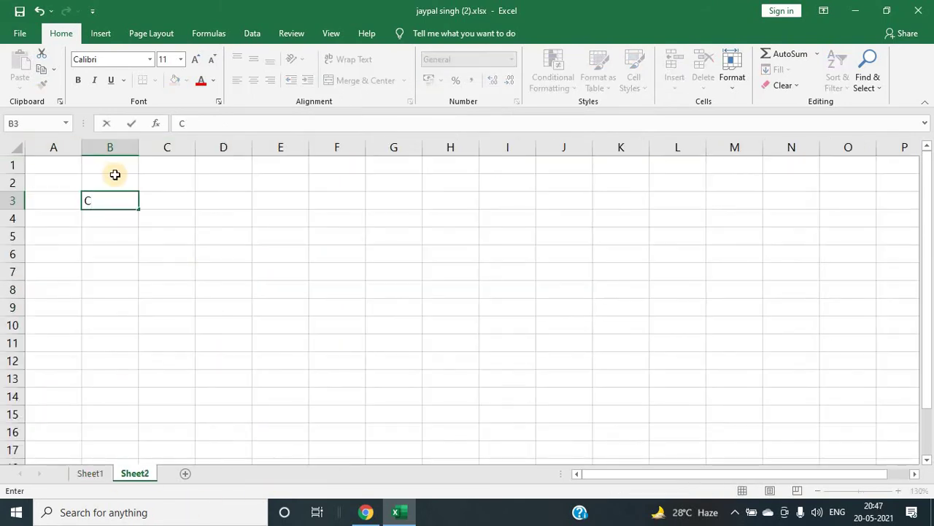
# - Clear the stray B3 entry and enter CONCEPT COMPUTER CENTER in cell C2
pyautogui.press('BackSpace')
pyautogui.click(199, 222)
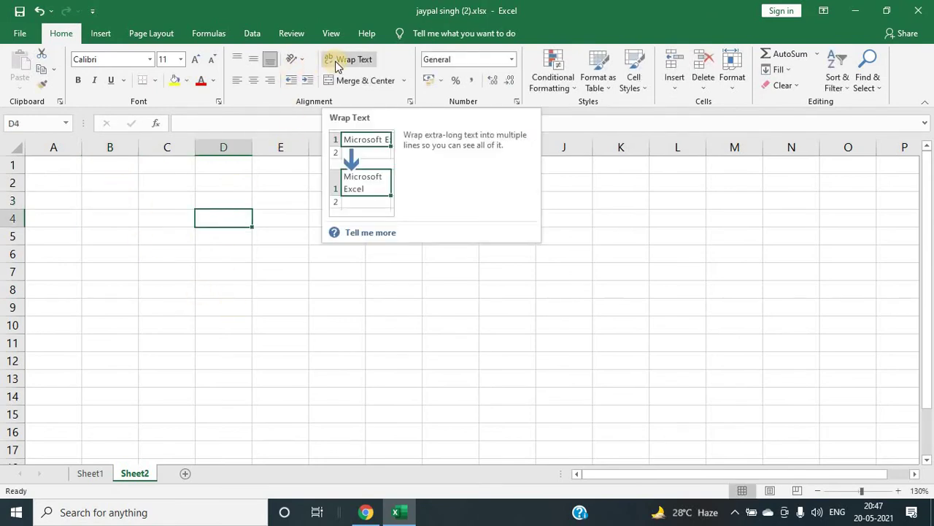
pyautogui.click(162, 187)
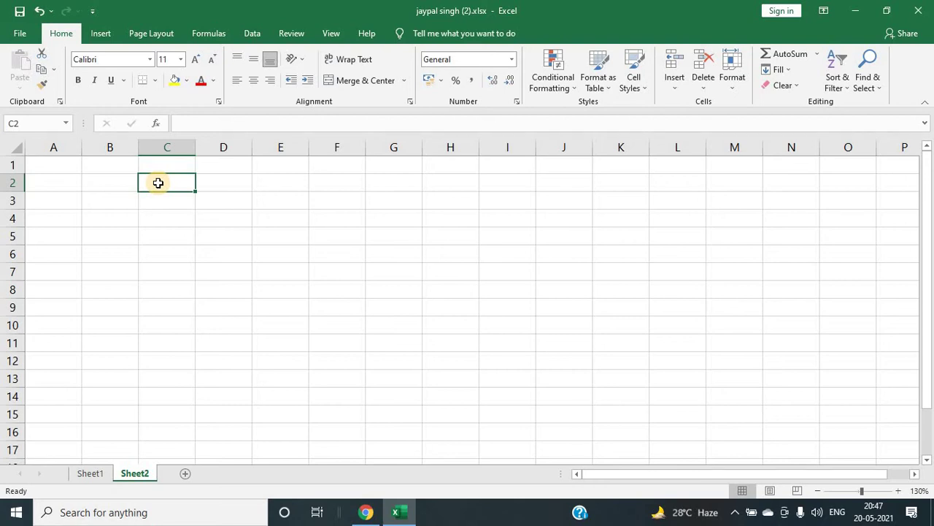
pyautogui.write('CONCEPT COMPUT')
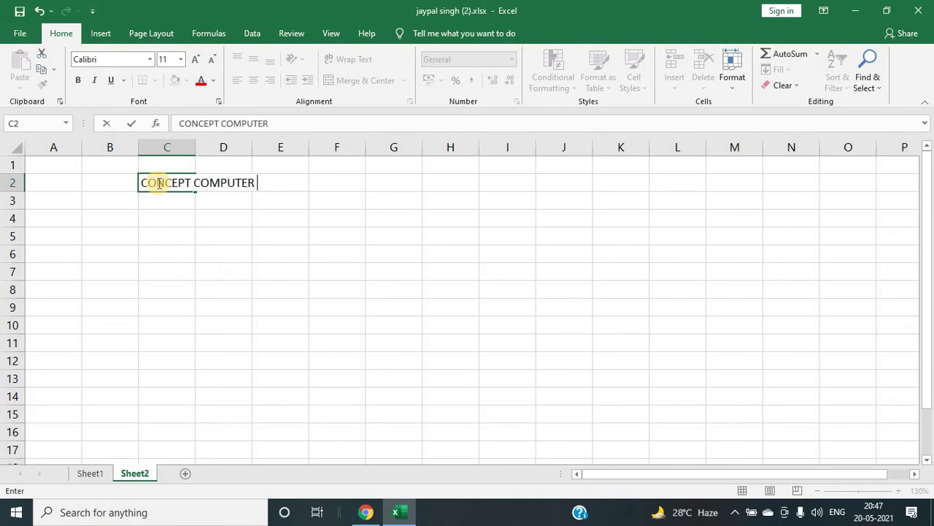
pyautogui.write('ER')
pyautogui.press('Return')
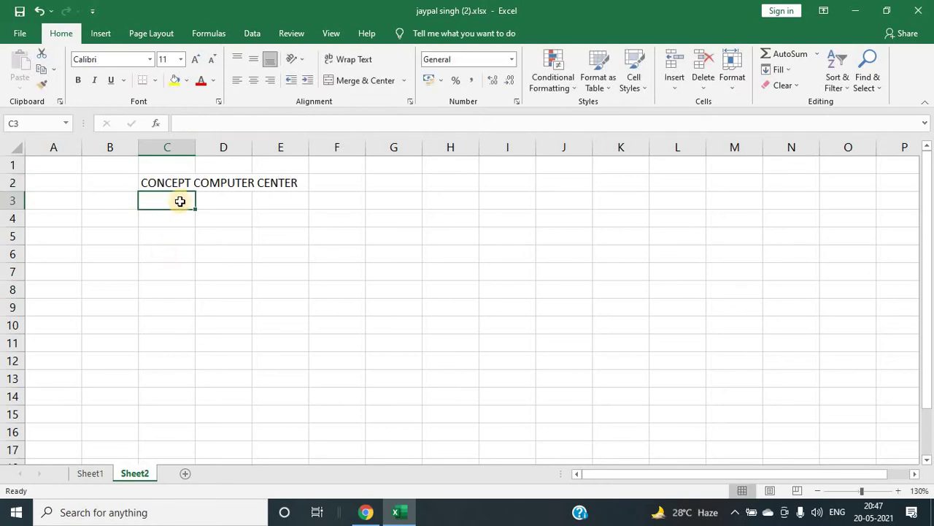
pyautogui.click(179, 183)
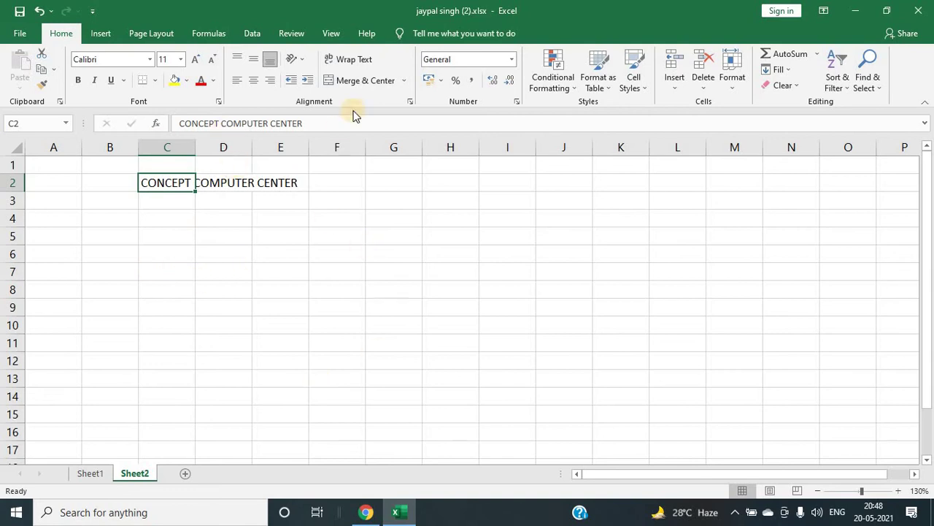
pyautogui.click(349, 61)
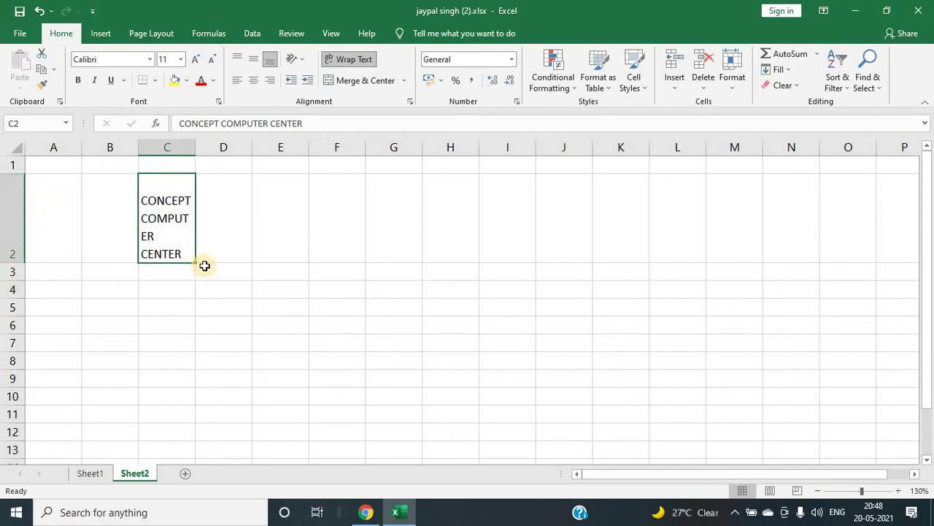
pyautogui.click(353, 59)
pyautogui.click(322, 237)
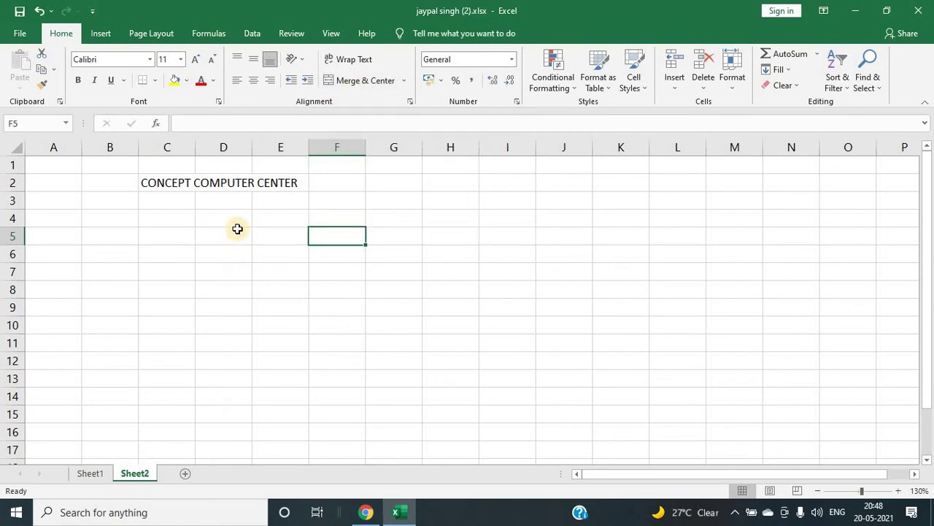
# - Select E4:H9 and merge it into one centred cell
pyautogui.moveTo(238, 233)
pyautogui.mouseDown()
pyautogui.moveTo(261, 287)
pyautogui.moveTo(454, 325)
pyautogui.mouseUp()
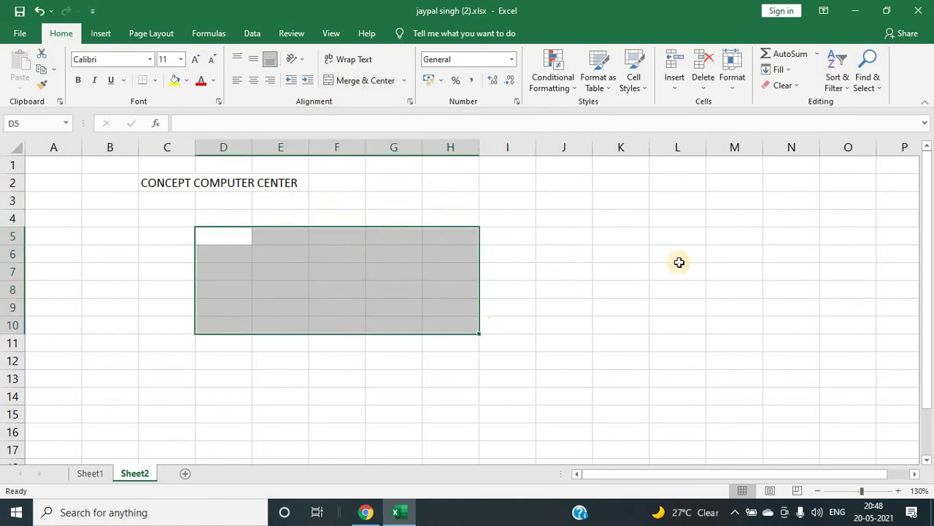
pyautogui.click(678, 238)
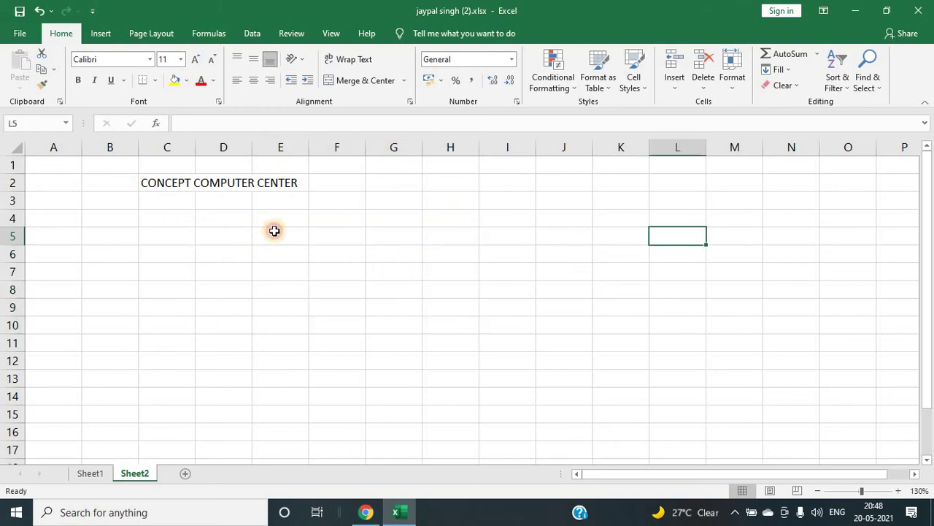
pyautogui.moveTo(272, 219)
pyautogui.mouseDown()
pyautogui.moveTo(398, 300)
pyautogui.moveTo(433, 307)
pyautogui.mouseUp()
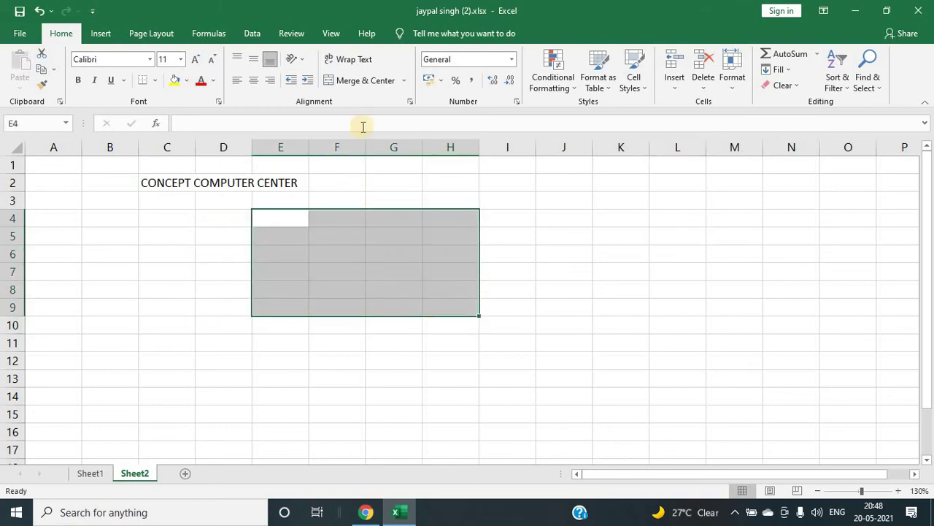
pyautogui.click(357, 84)
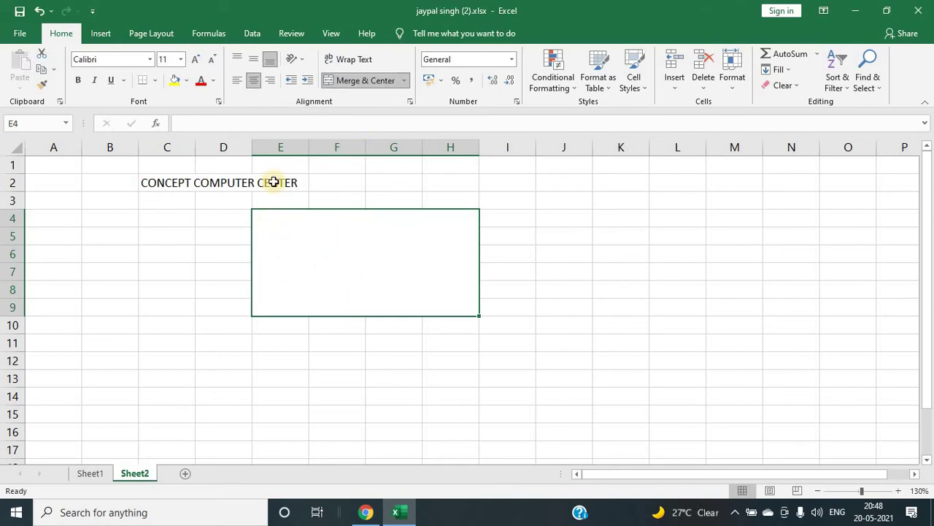
pyautogui.click(624, 235)
pyautogui.click(299, 248)
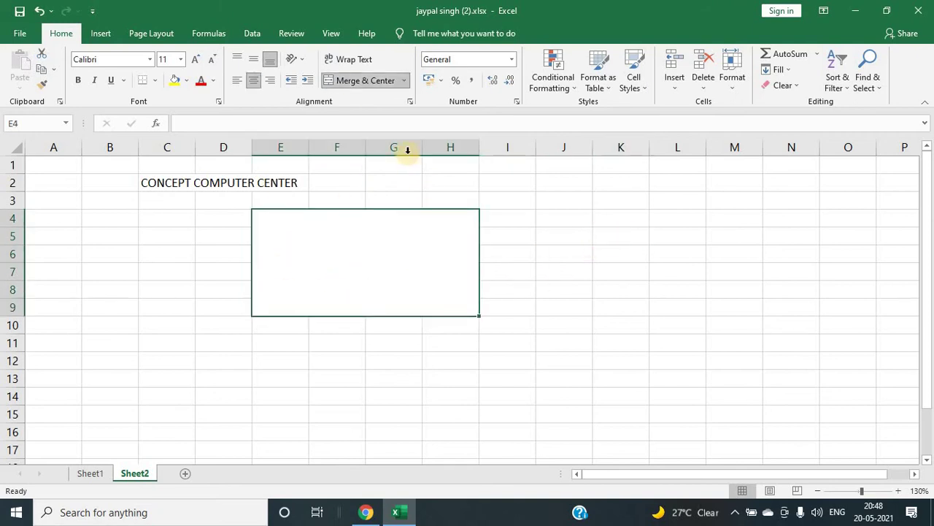
# - Unmerge E4:H9 and reopen the merge options list
pyautogui.click(408, 81)
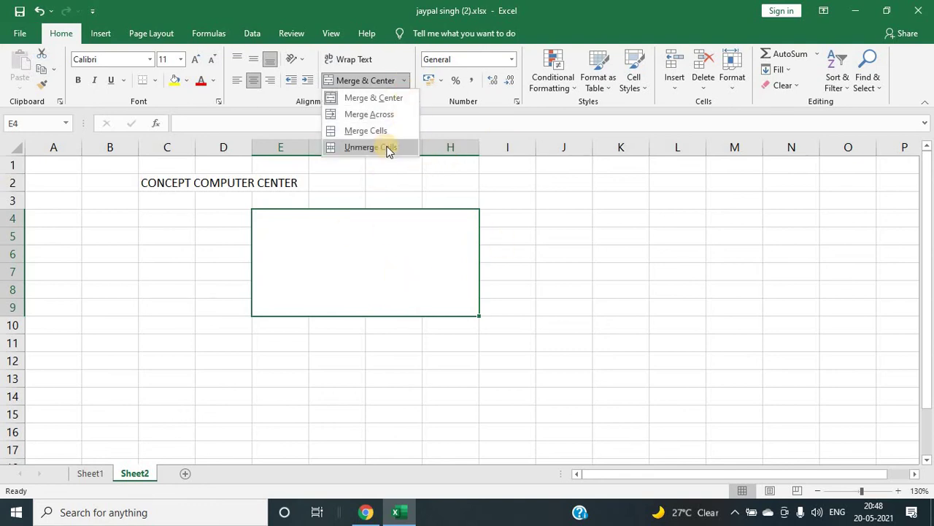
pyautogui.click(365, 147)
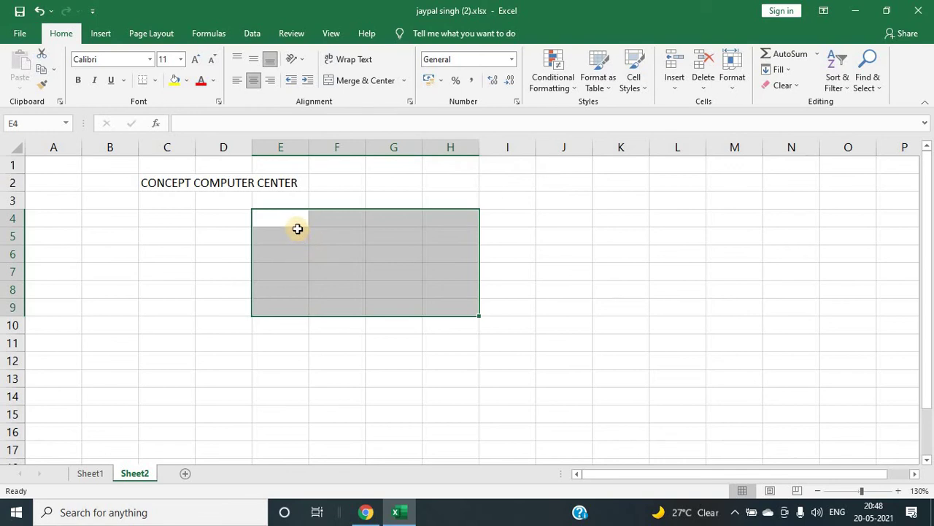
pyautogui.click(403, 82)
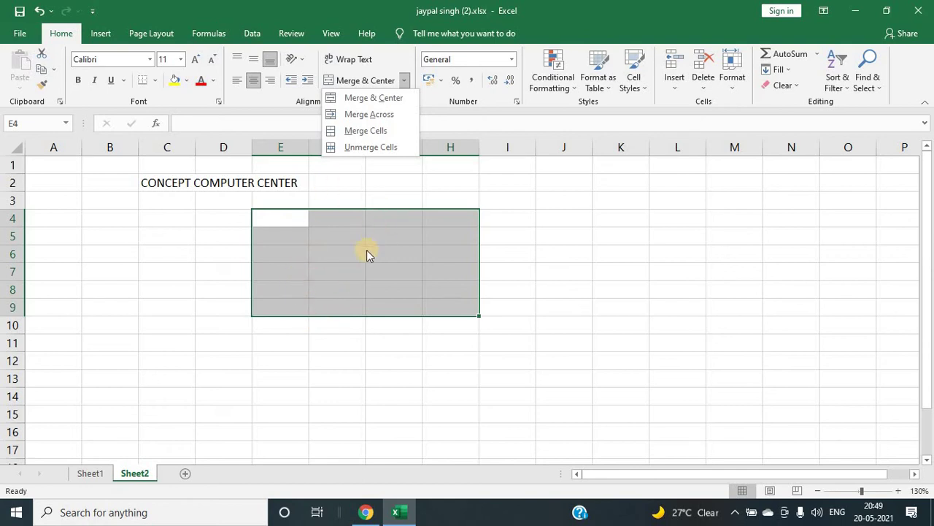
# - Merge each row of E4:H9 across and check the merged rows
pyautogui.click(359, 116)
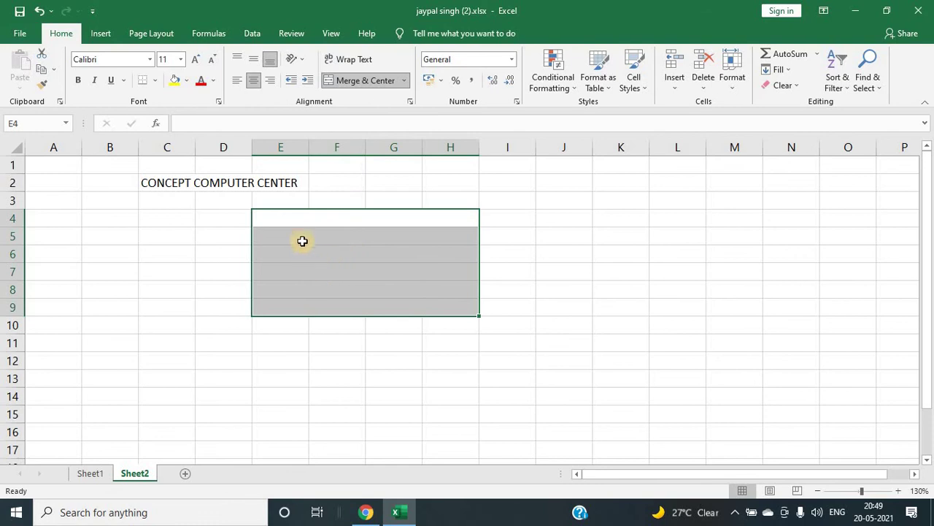
pyautogui.click(296, 220)
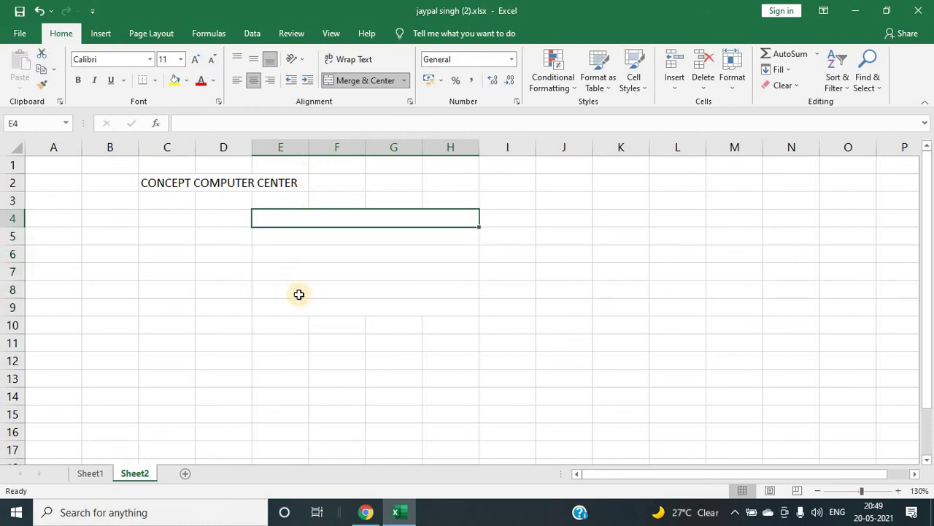
pyautogui.click(316, 253)
pyautogui.click(303, 284)
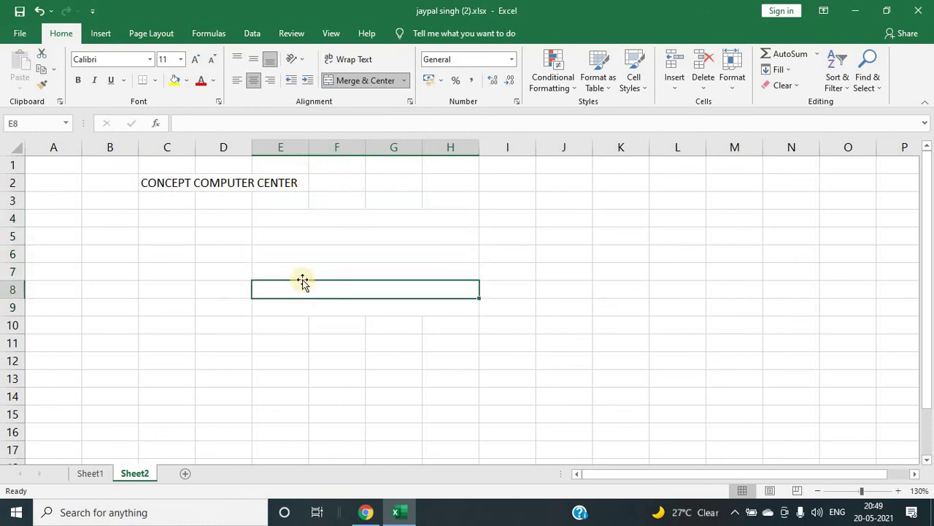
pyautogui.click(348, 256)
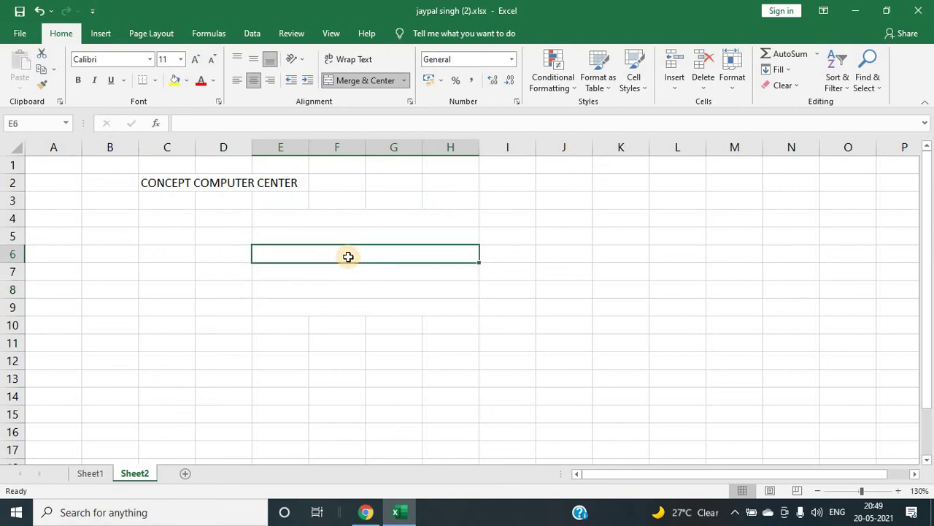
pyautogui.click(349, 236)
pyautogui.click(355, 266)
pyautogui.click(353, 286)
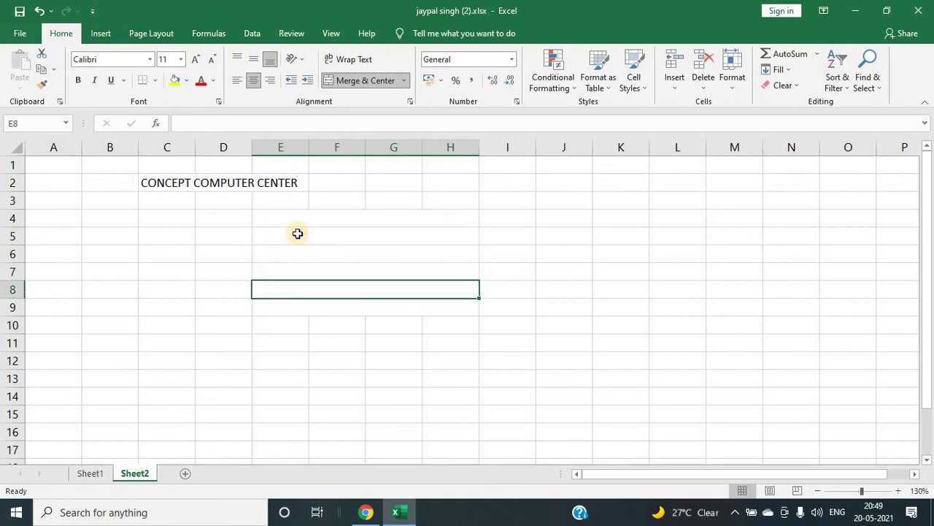
pyautogui.moveTo(274, 218); pyautogui.dragTo(296, 307)
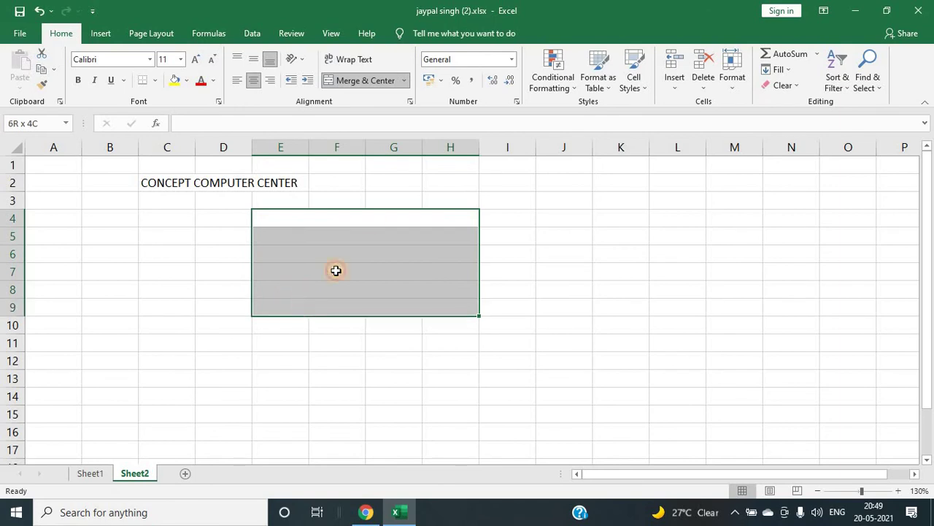
# - Unmerge the E4:H9 cells and deselect the block
pyautogui.click(405, 81)
pyautogui.click(378, 149)
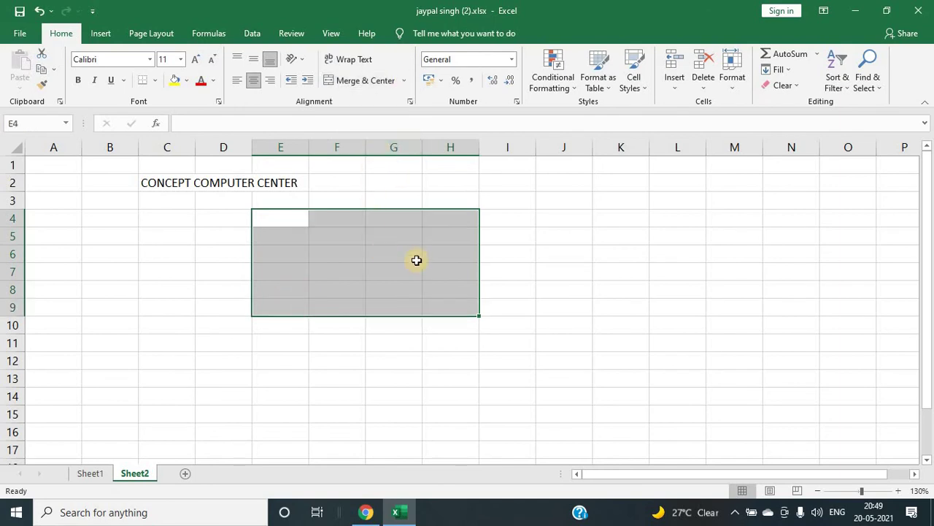
pyautogui.click(600, 231)
pyautogui.click(332, 204)
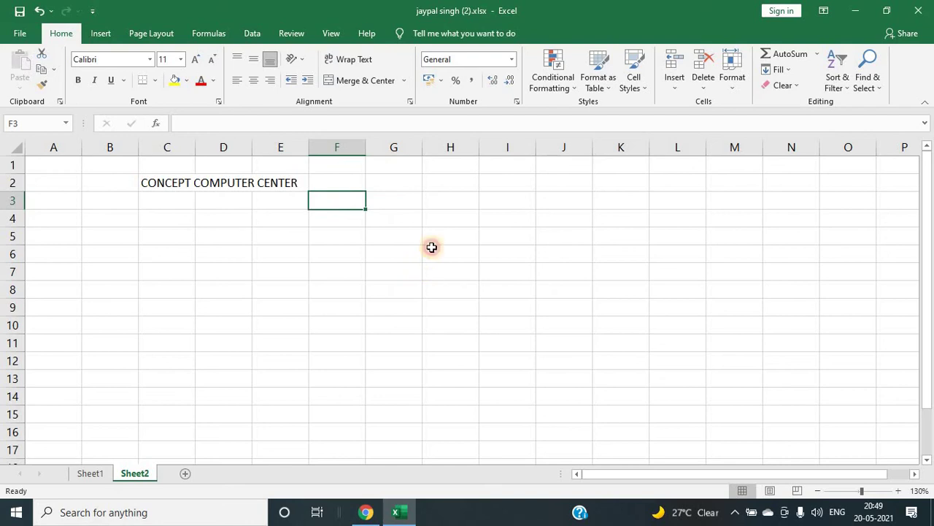
pyautogui.click(435, 271)
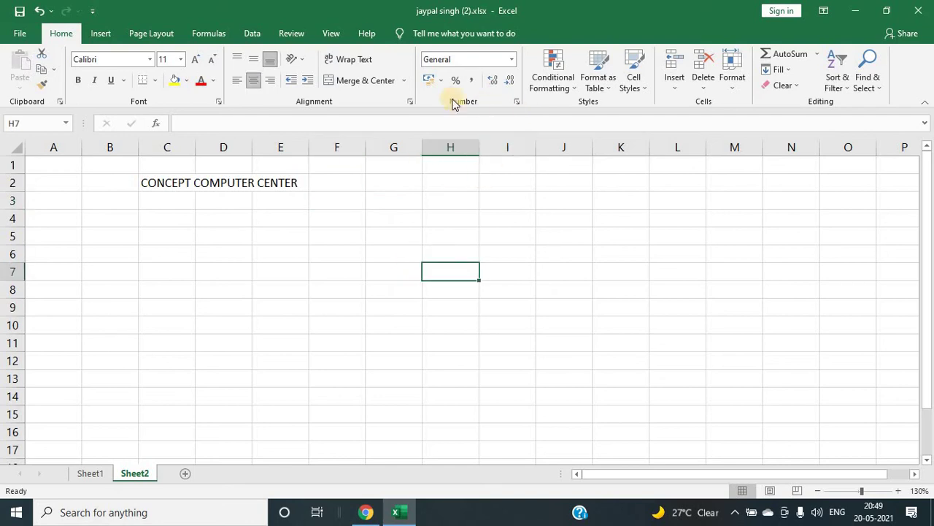
# - Enter the heading DATE in cell H1
pyautogui.click(513, 61)
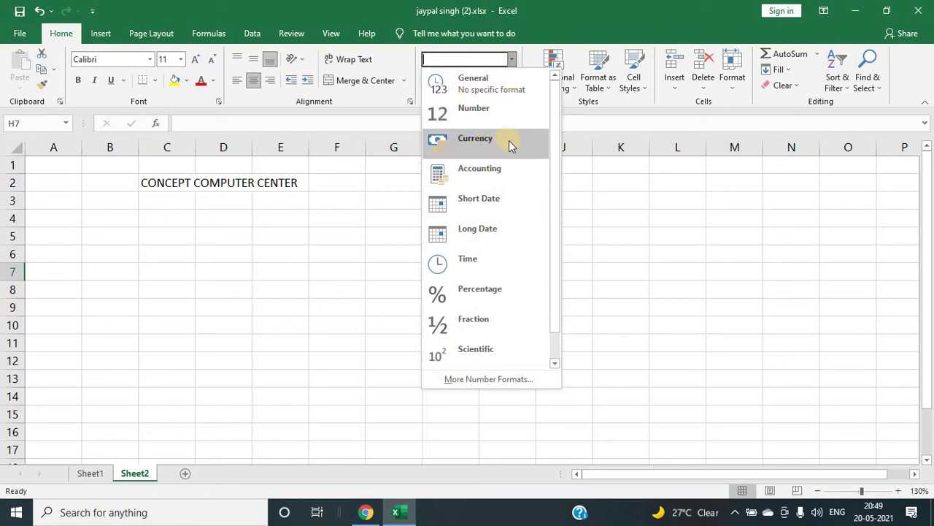
pyautogui.click(369, 182)
pyautogui.click(359, 167)
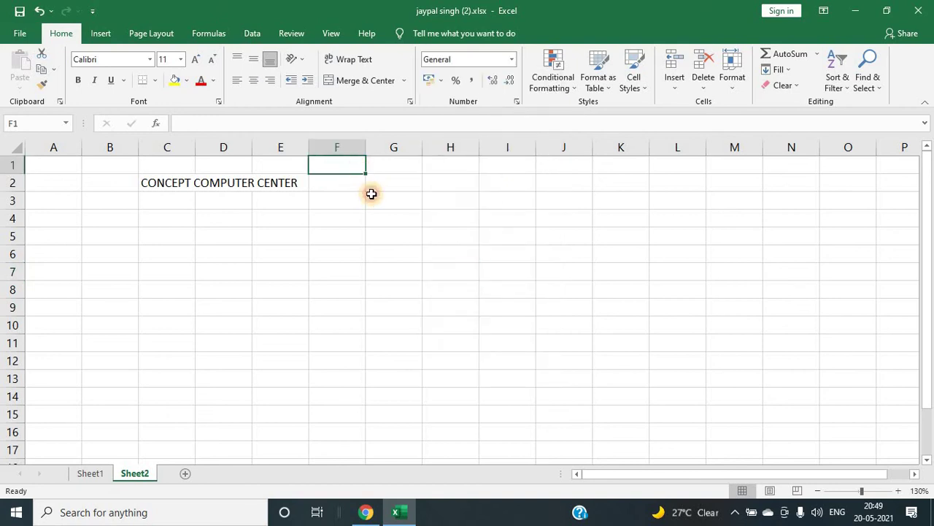
pyautogui.click(371, 193)
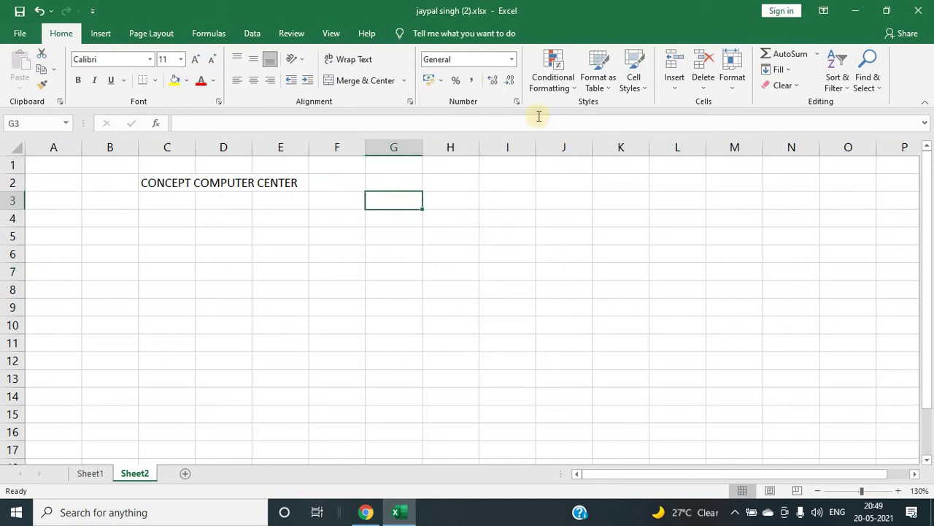
pyautogui.click(19, 146)
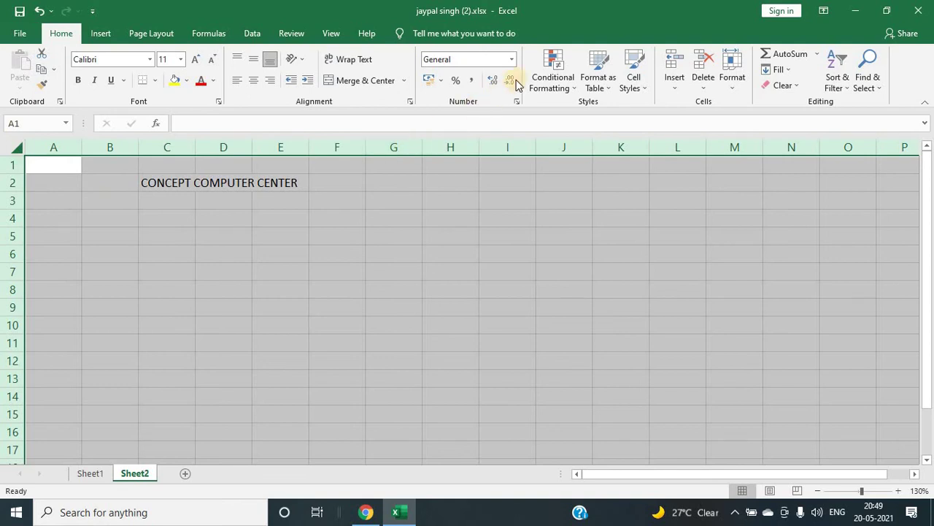
pyautogui.click(390, 165)
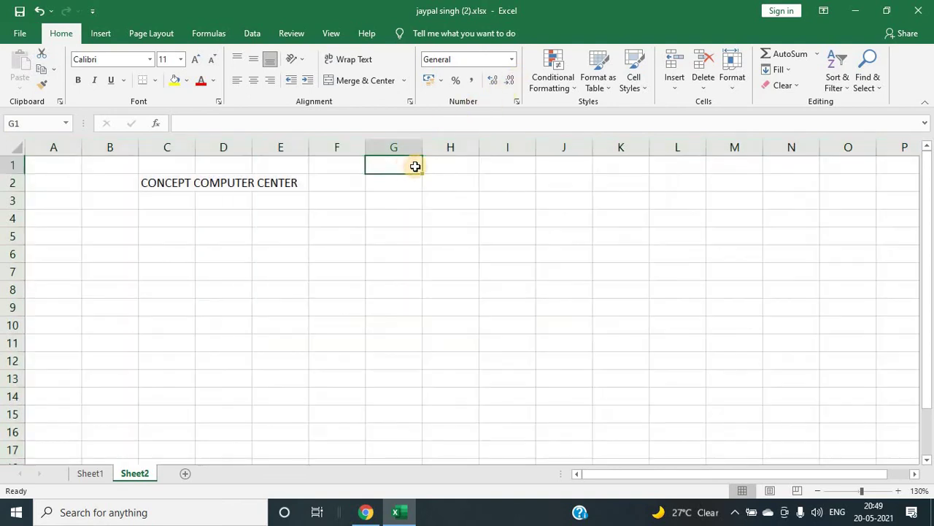
pyautogui.click(477, 168)
pyautogui.click(521, 170)
pyautogui.click(436, 168)
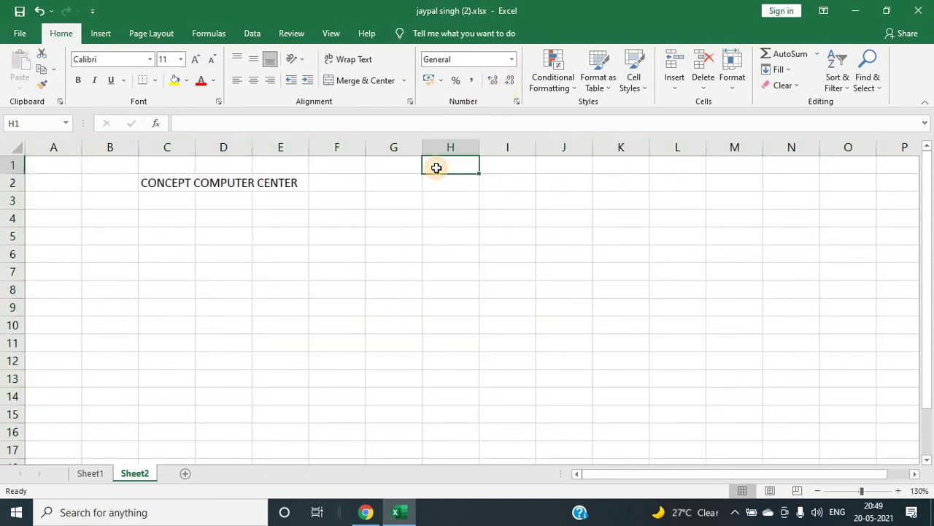
pyautogui.write('DATE')
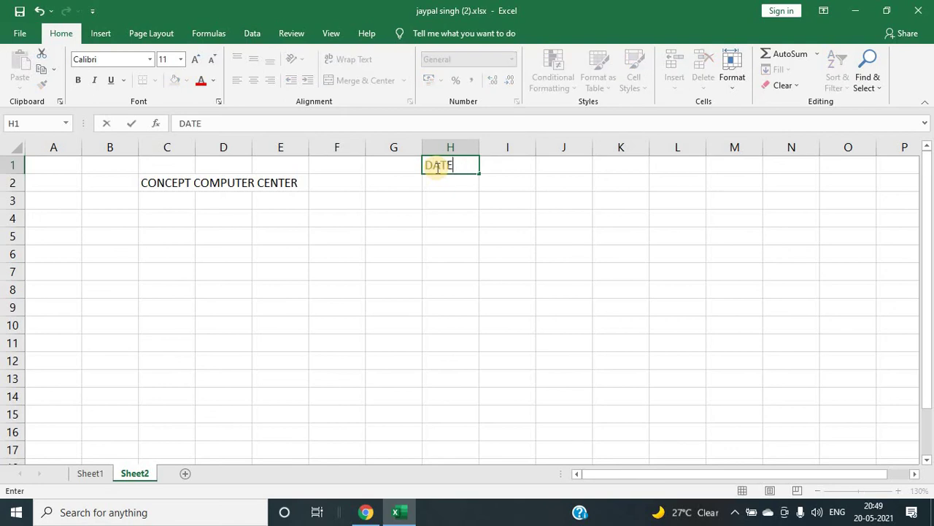
pyautogui.press('Return')
pyautogui.write('2')
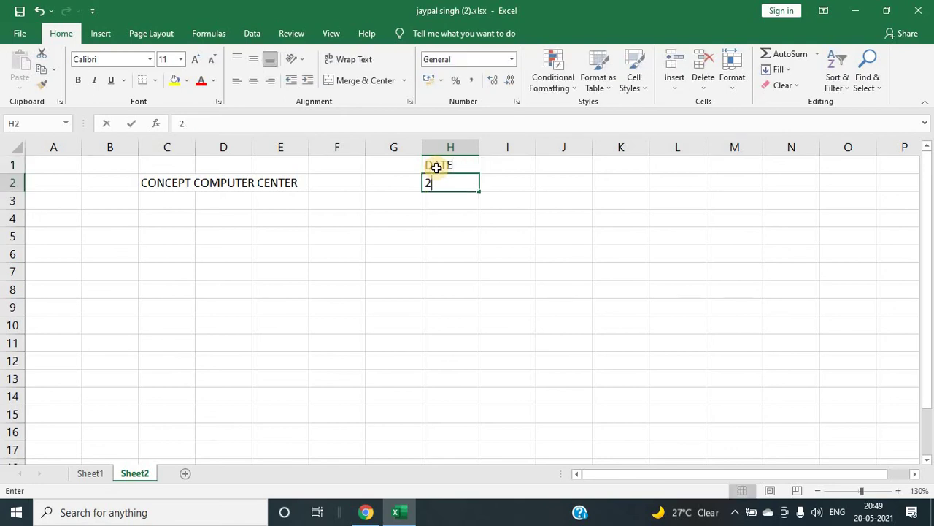
# - Enter the date 20-02-2021 in H2 and check its format
pyautogui.write('0-2-2021')
pyautogui.press('Return')
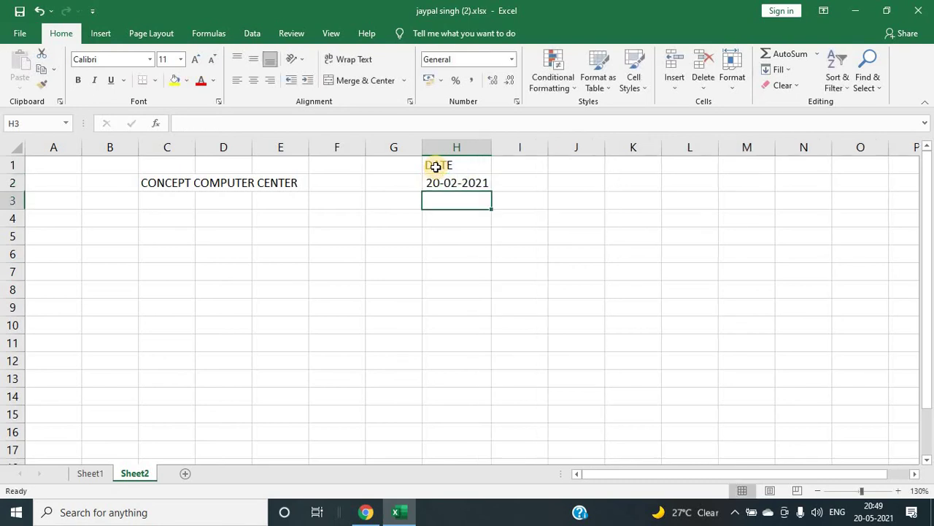
pyautogui.click(453, 181)
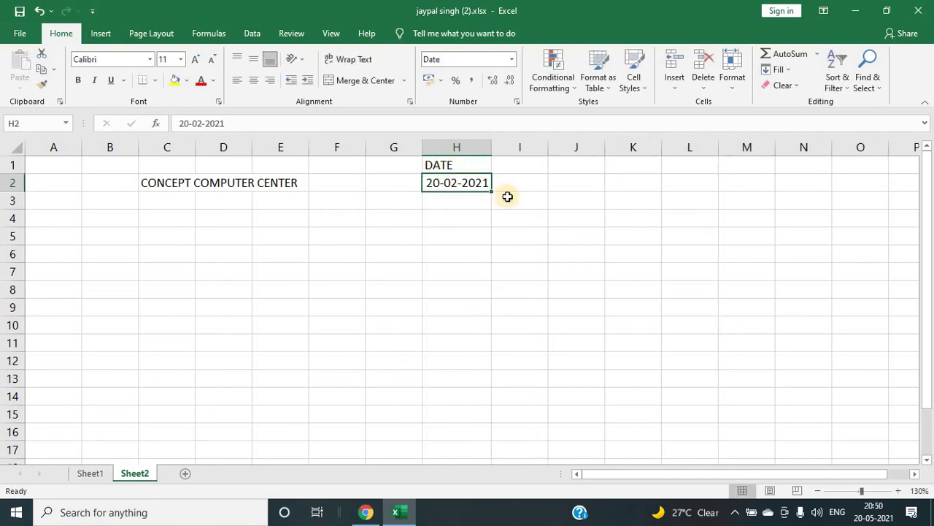
pyautogui.click(506, 196)
pyautogui.click(465, 179)
pyautogui.moveTo(472, 147); pyautogui.dragTo(642, 157)
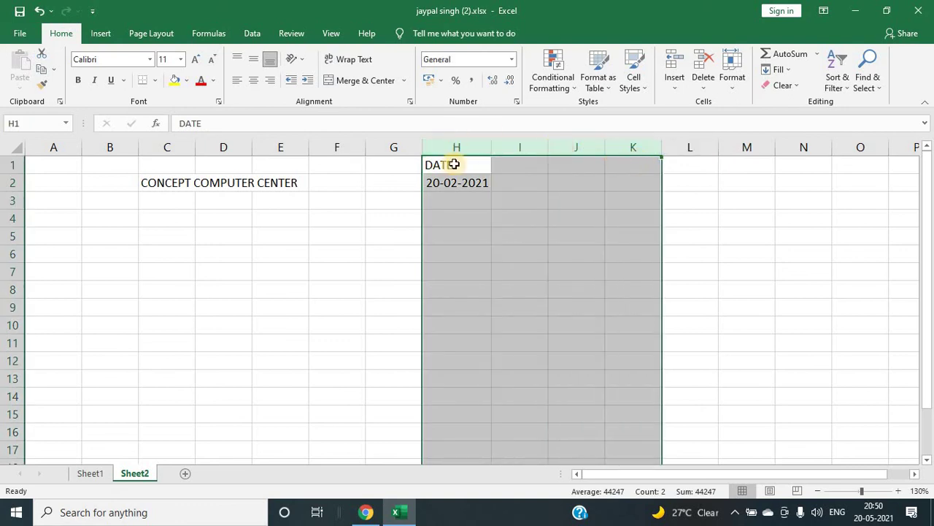
# - Apply the Number format to columns H–K and add a TIME heading in I1
pyautogui.click(511, 59)
pyautogui.click(492, 115)
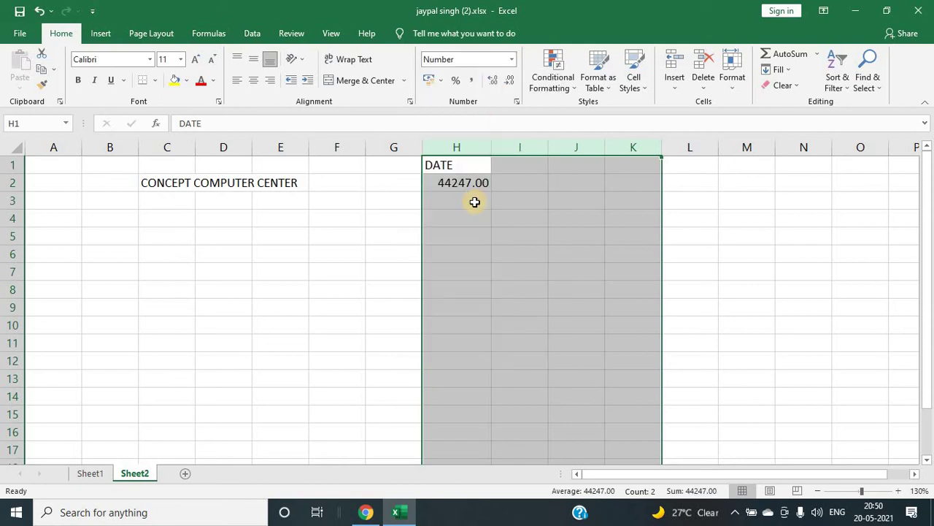
pyautogui.click(475, 200)
pyautogui.click(471, 169)
pyautogui.click(503, 166)
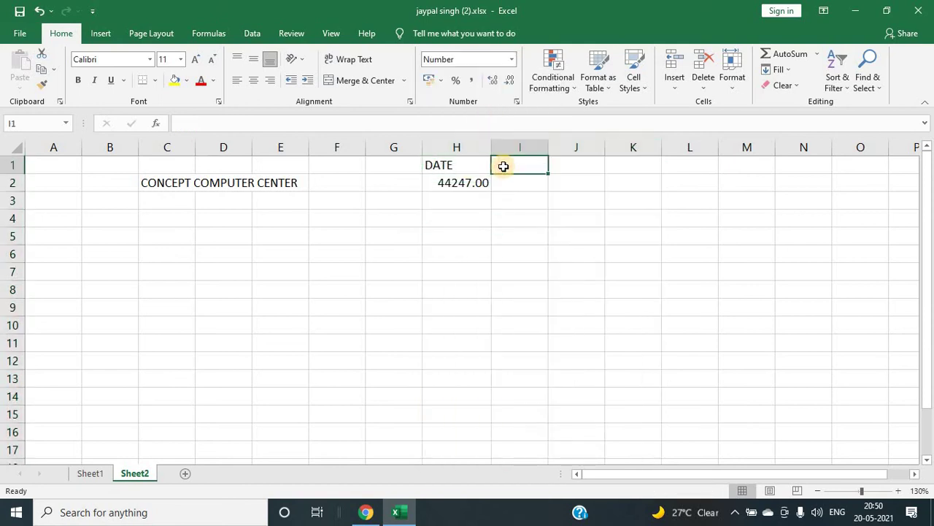
pyautogui.write('TIME')
pyautogui.press('Return')
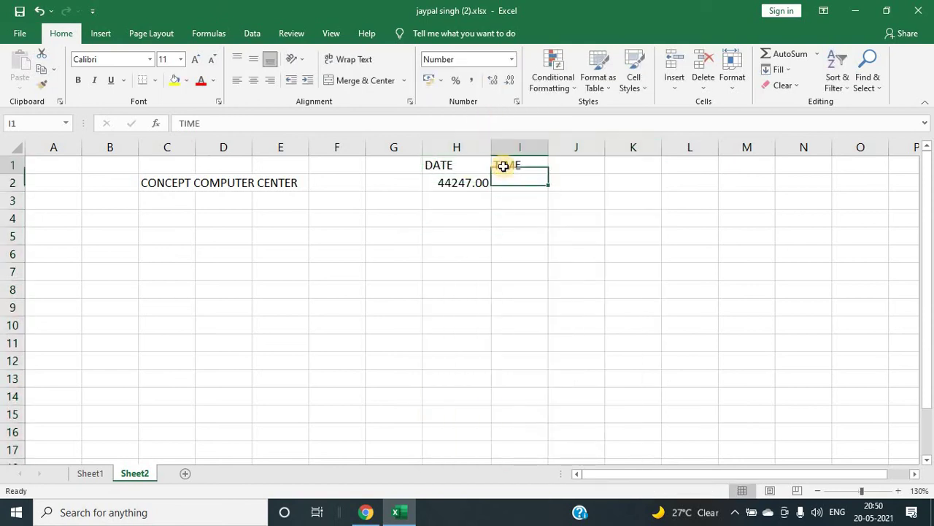
pyautogui.press('Up')
pyautogui.press('Right')
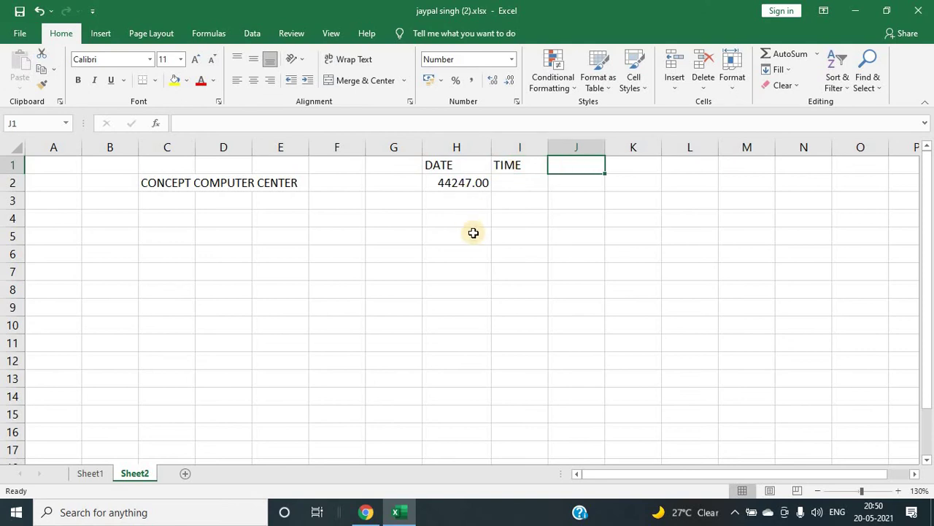
# - Enter the date 20-2-2021 in H3 and the time 9:30 in I3
pyautogui.click(474, 199)
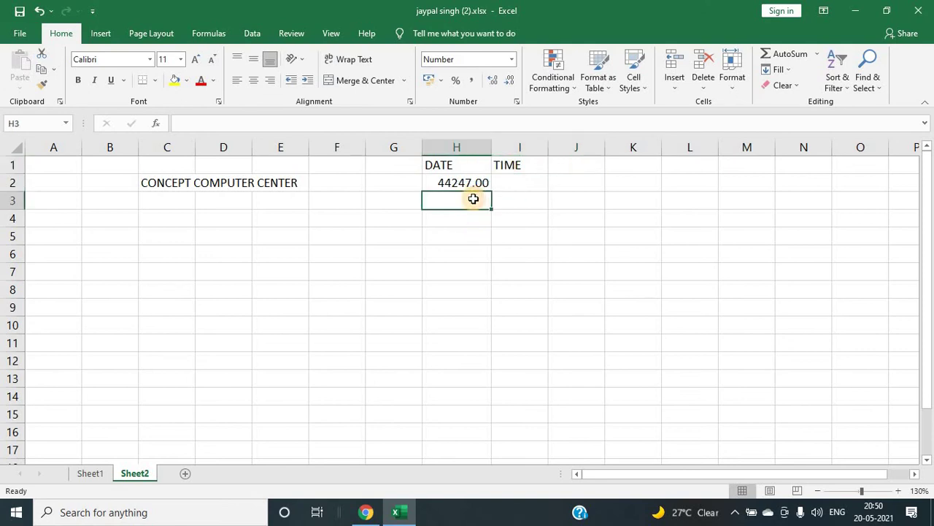
pyautogui.write('20-2-2021')
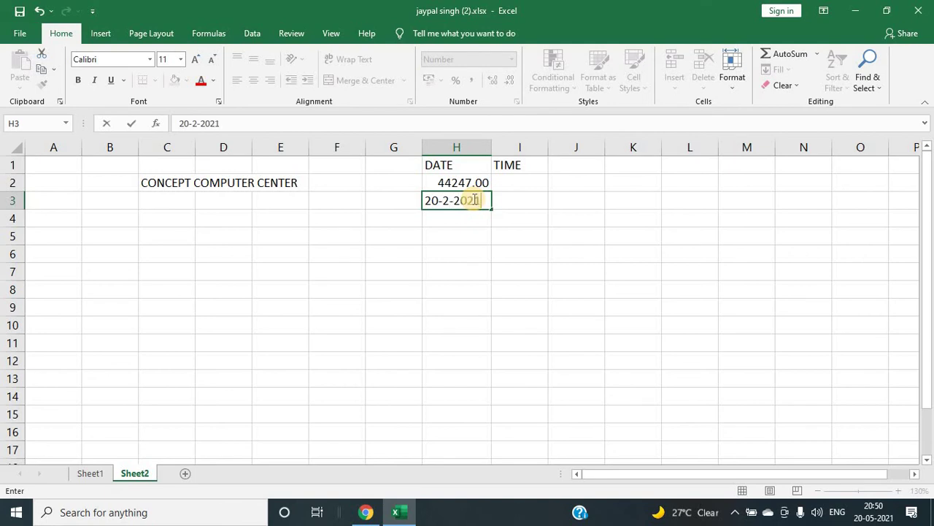
pyautogui.press('Return')
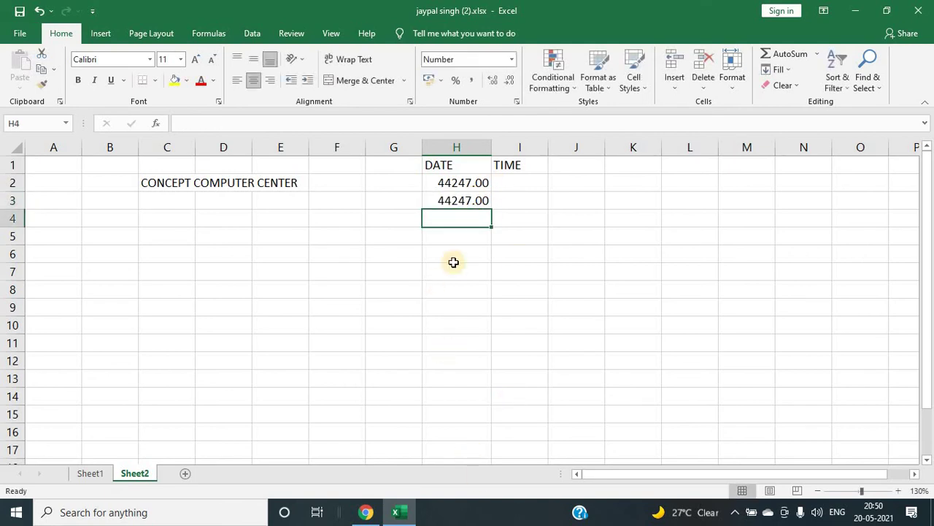
pyautogui.click(514, 201)
pyautogui.write('9:30')
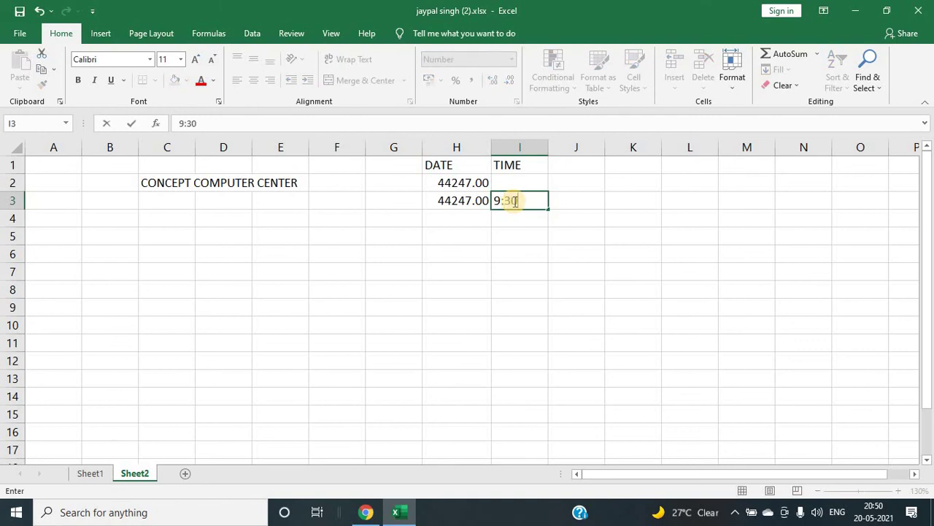
pyautogui.press('Return')
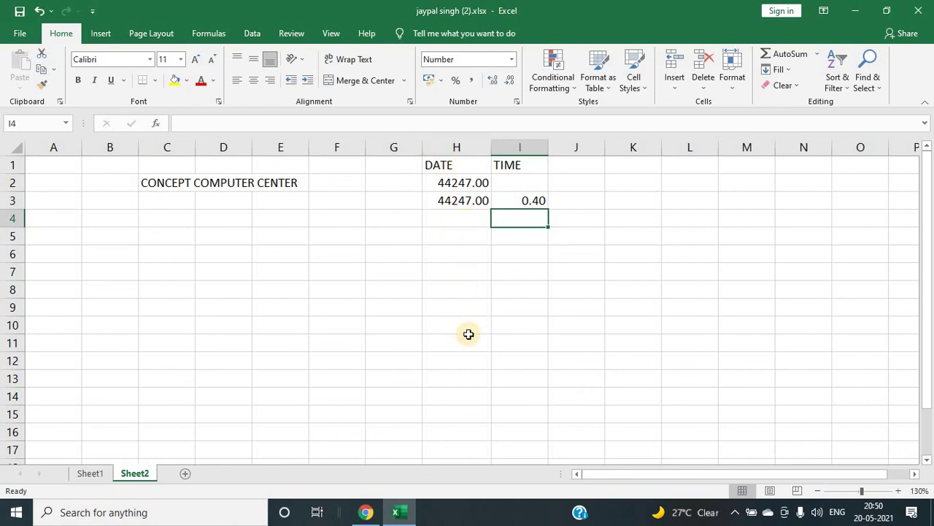
# - Format column H as Long Date so its dates read 20 February 2021
pyautogui.click(460, 147)
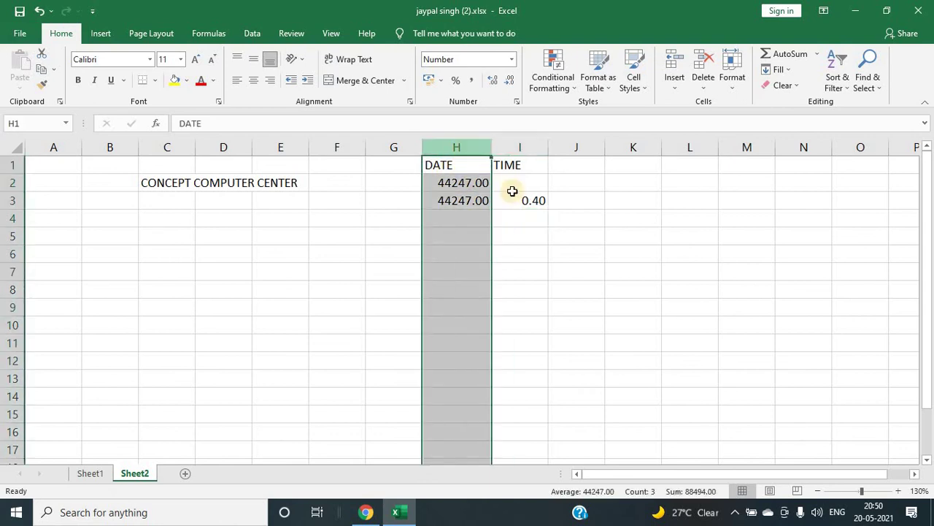
pyautogui.click(513, 59)
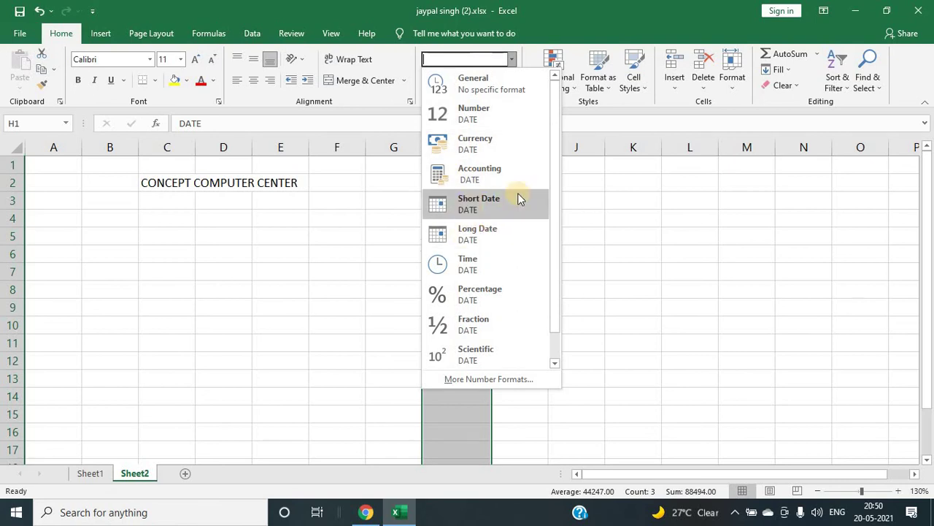
pyautogui.click(470, 204)
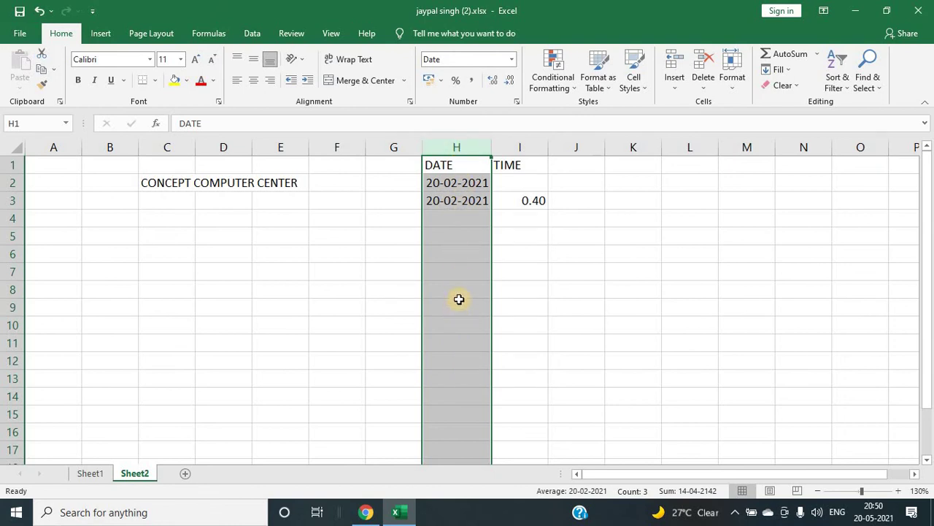
pyautogui.click(515, 63)
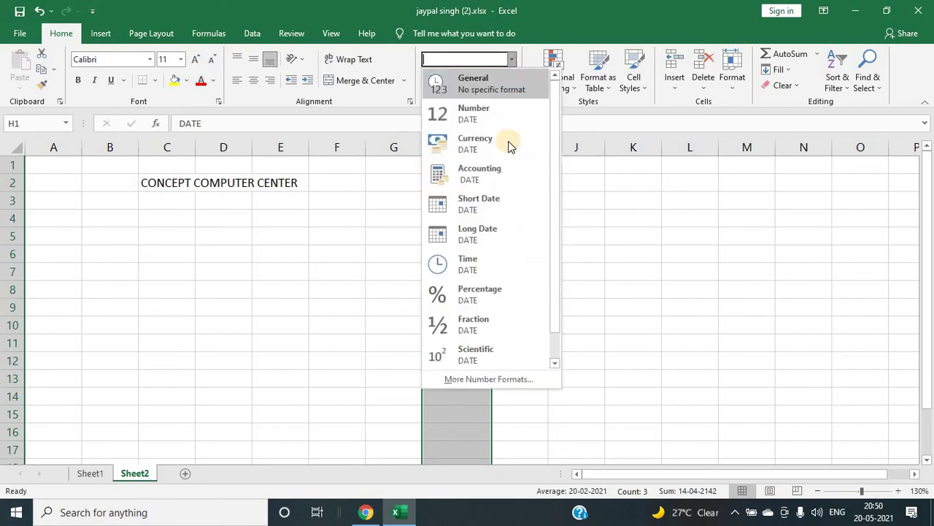
pyautogui.click(484, 230)
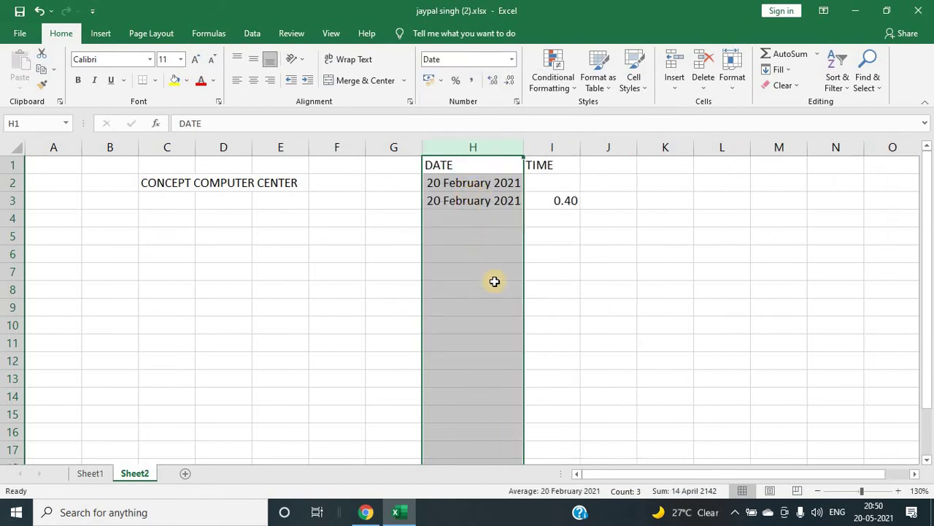
pyautogui.click(561, 235)
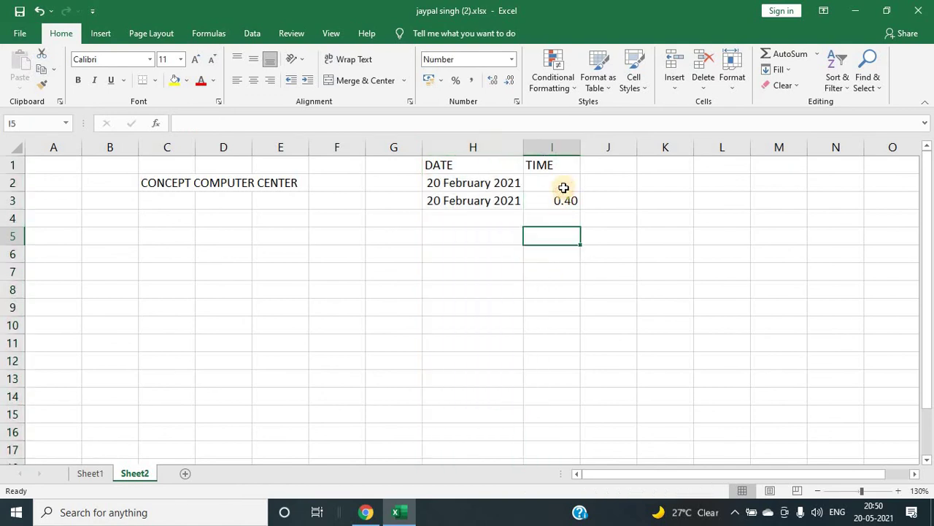
# - Apply the Time format to column I so I3 shows 09:30:00
pyautogui.click(554, 147)
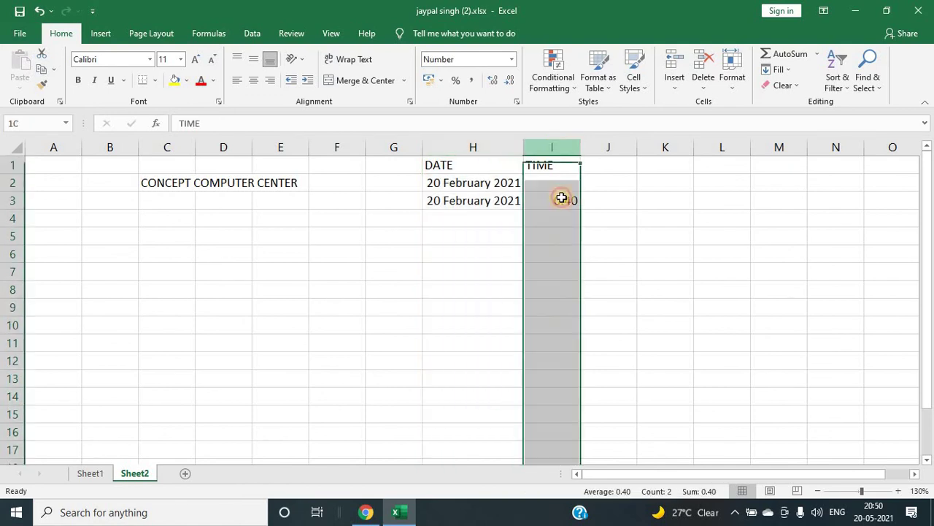
pyautogui.click(515, 61)
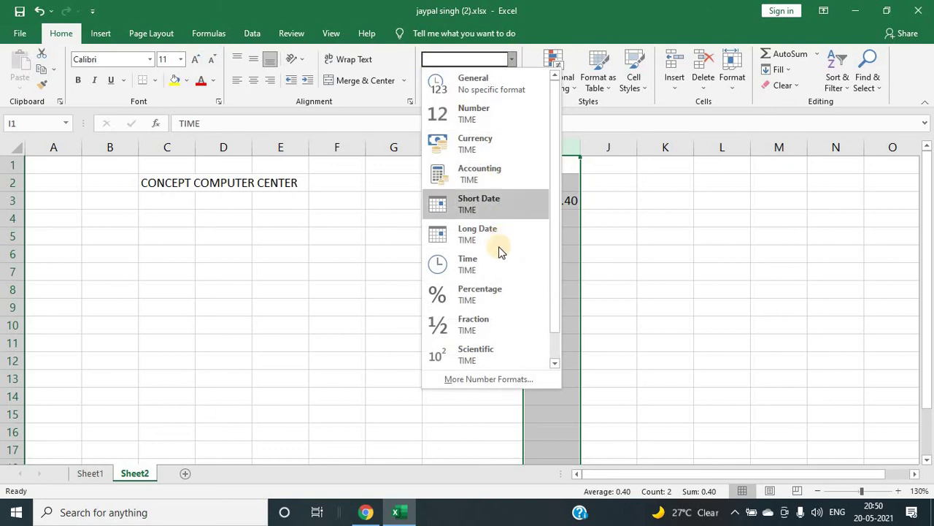
pyautogui.click(471, 267)
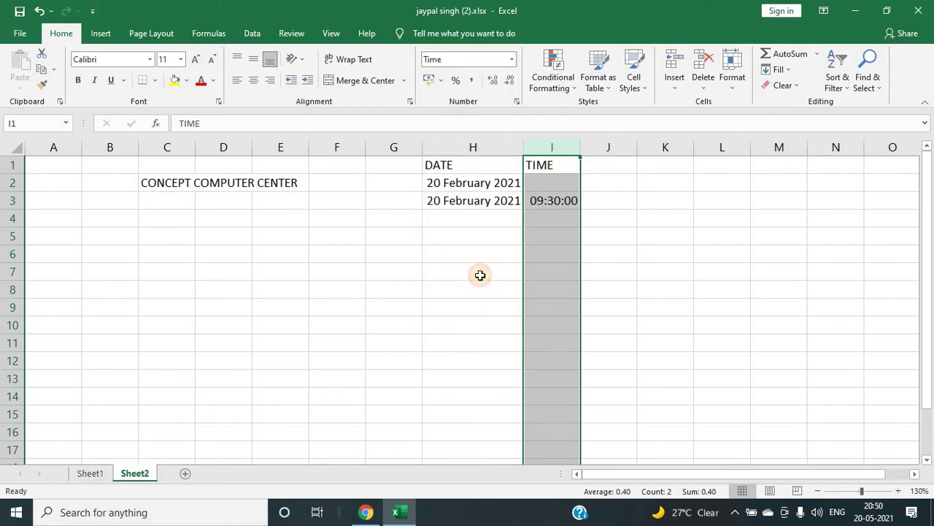
pyautogui.click(549, 219)
pyautogui.click(543, 197)
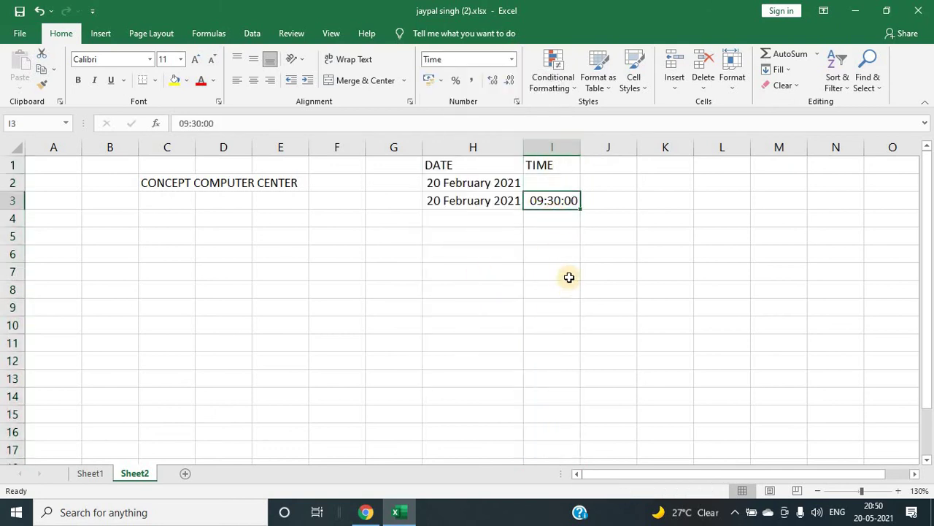
# - Enter 555 in F2 and 5555 in K2
pyautogui.click(494, 179)
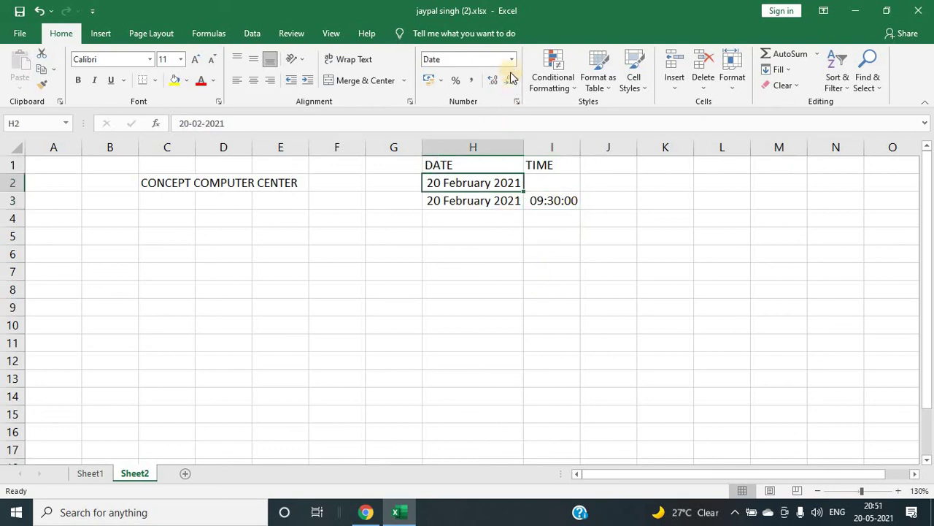
pyautogui.click(511, 61)
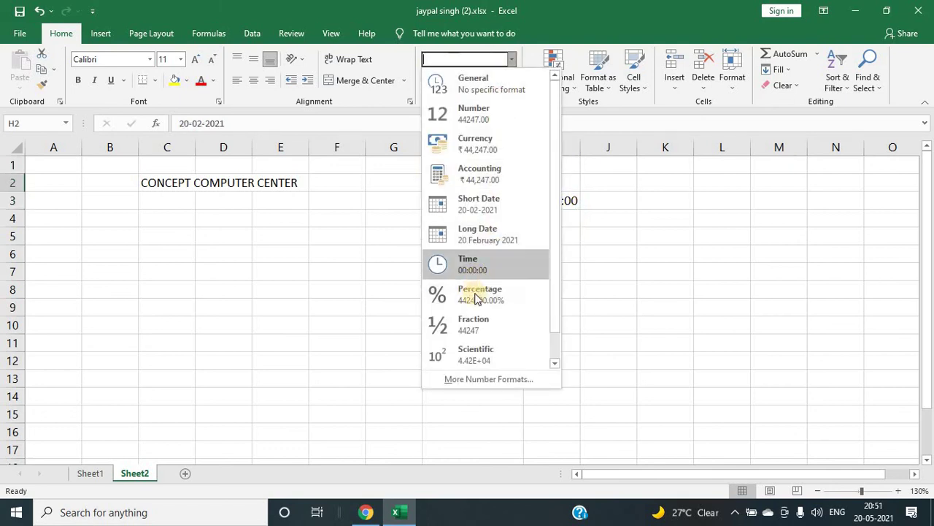
pyautogui.click(639, 199)
pyautogui.hotkey('ctrl', 'z')
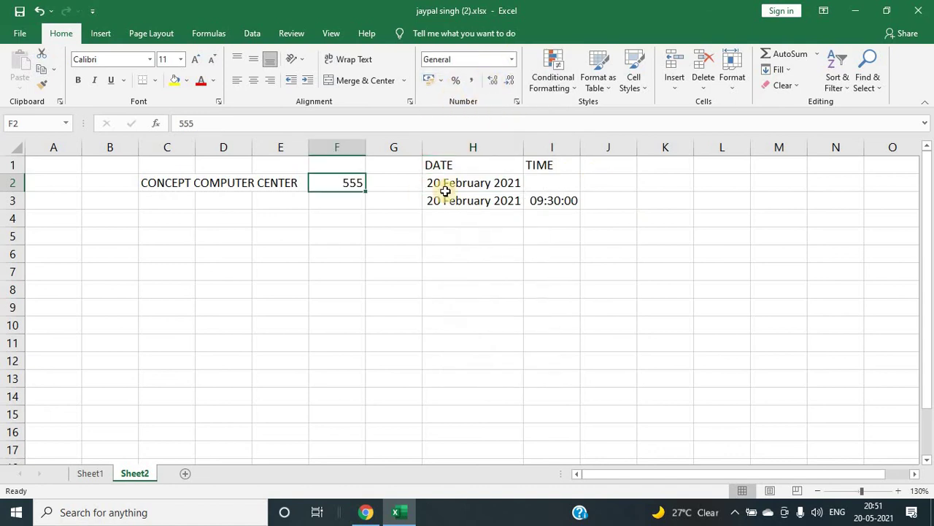
pyautogui.click(508, 63)
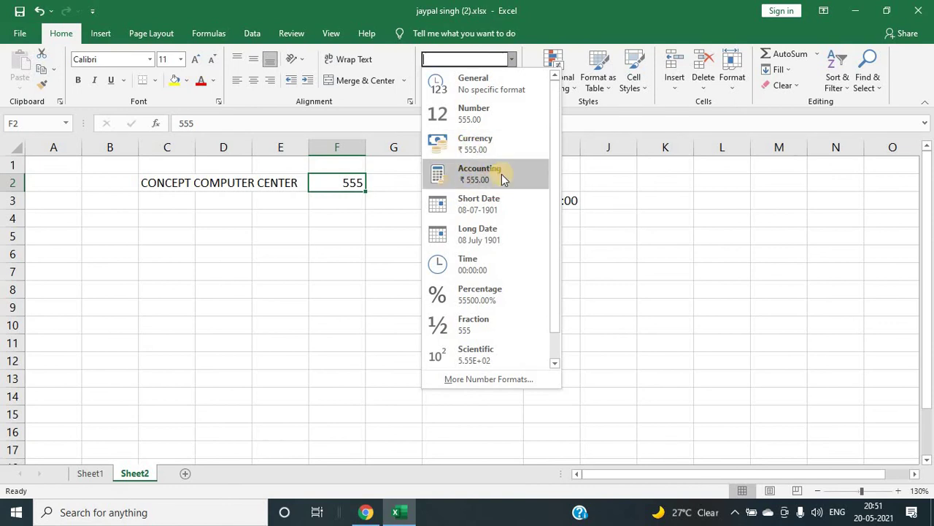
pyautogui.click(650, 185)
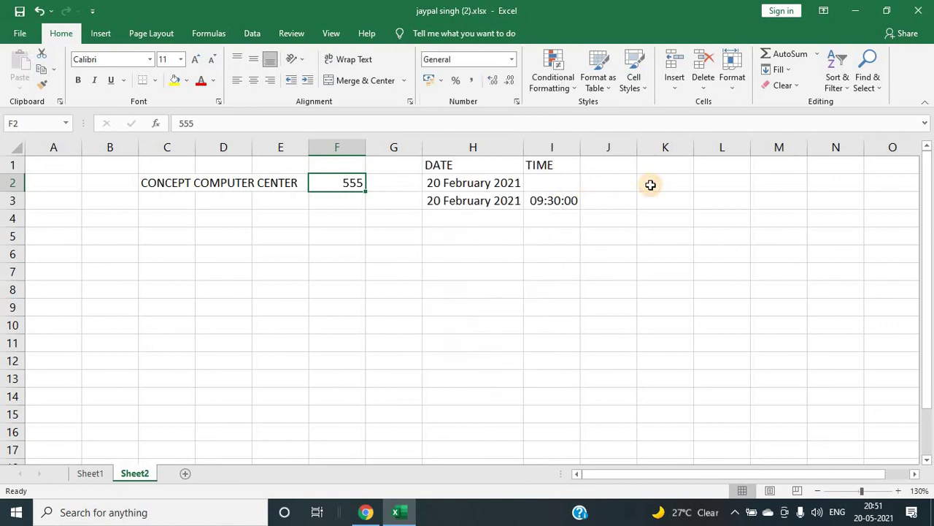
pyautogui.press('Right')
pyautogui.press('Right')
pyautogui.press('Right')
pyautogui.press('Right')
pyautogui.press('Right')
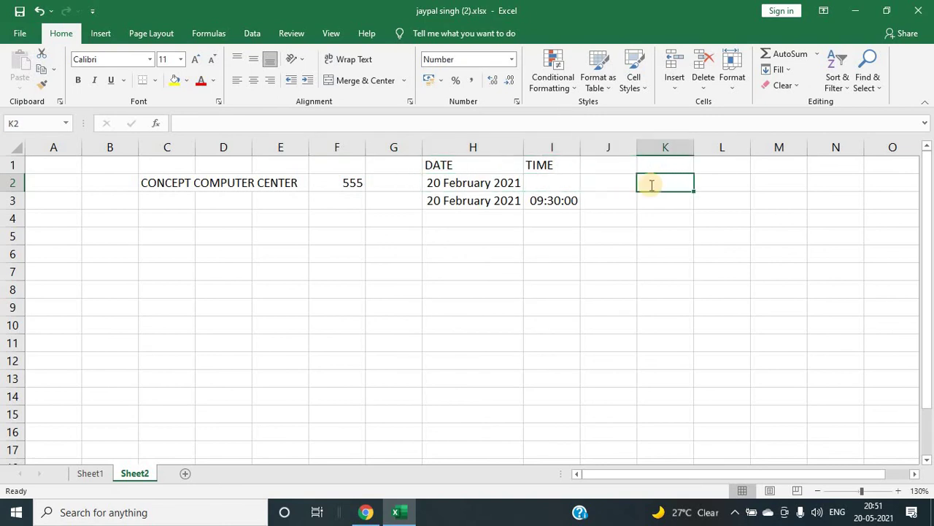
pyautogui.write('5555')
pyautogui.press('Return')
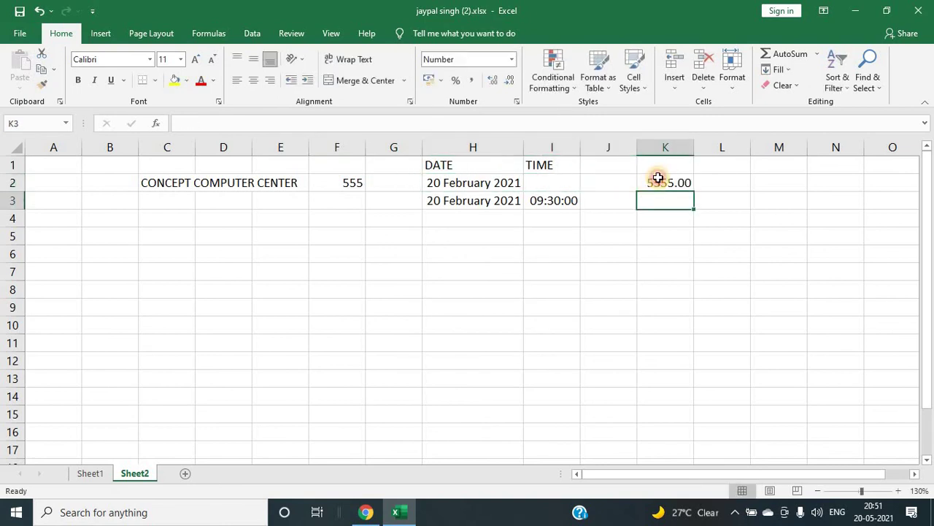
# - Display K2 in rupee Accounting format as ₹ 5,555.00
pyautogui.click(658, 179)
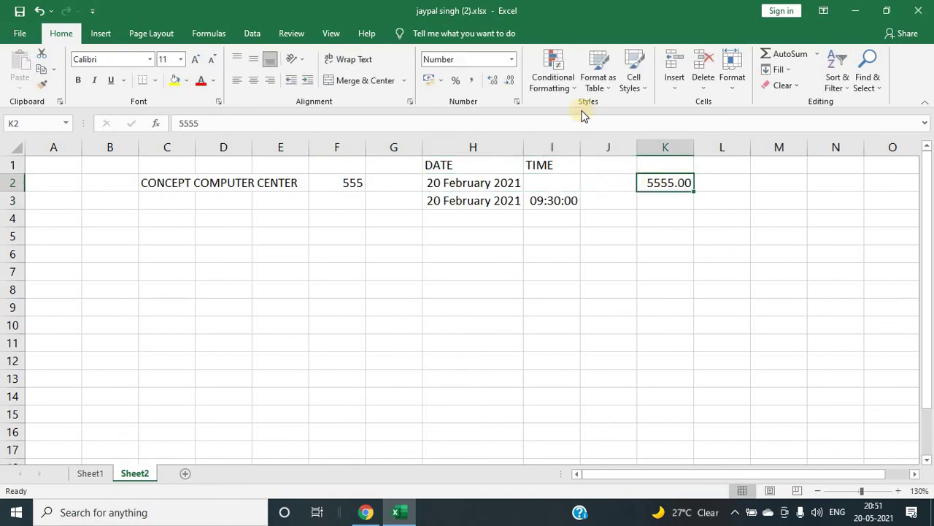
pyautogui.click(511, 59)
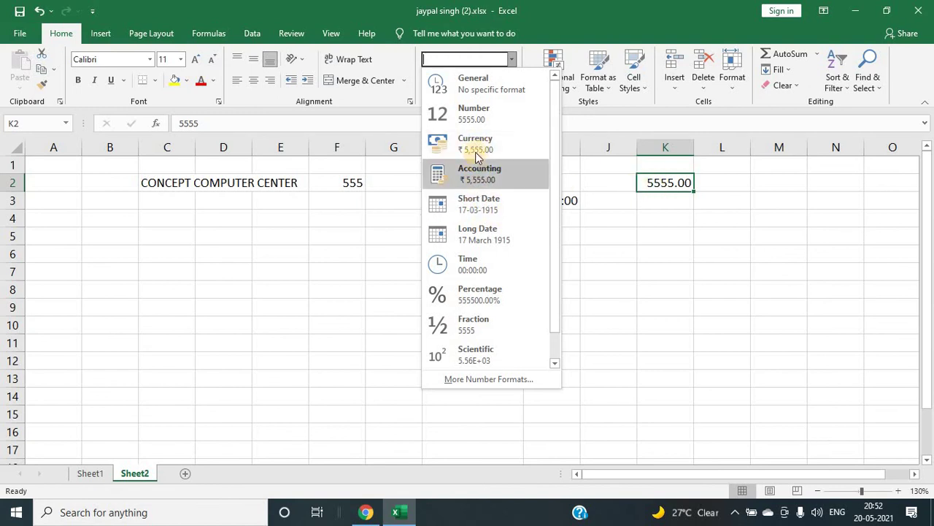
pyautogui.click(654, 210)
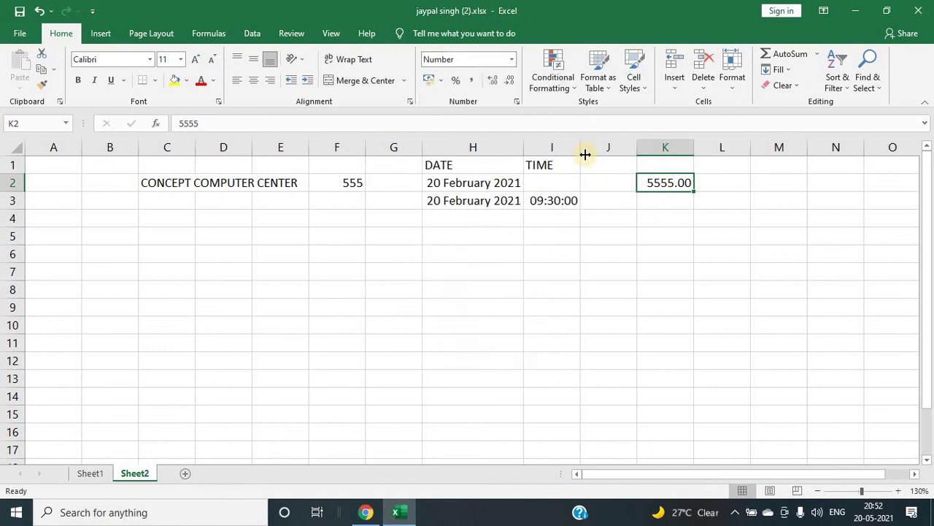
pyautogui.click(442, 82)
pyautogui.click(429, 80)
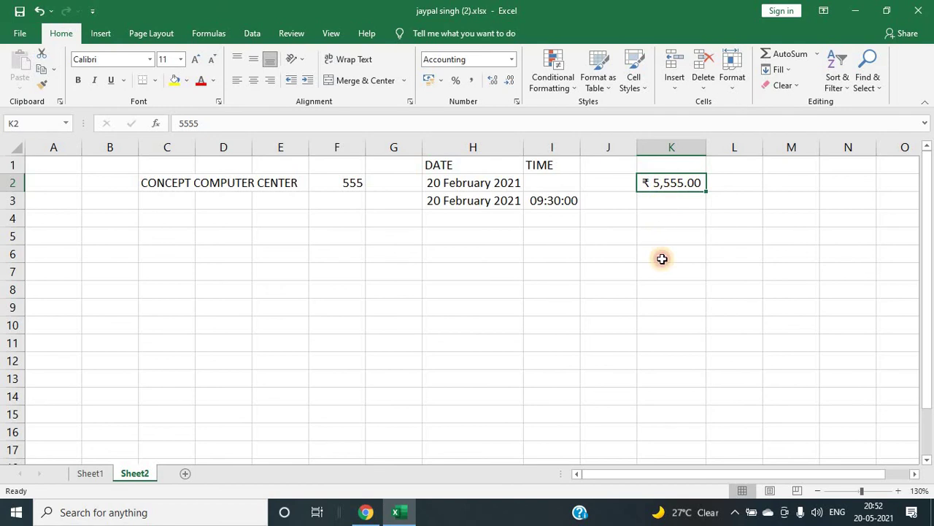
pyautogui.click(661, 255)
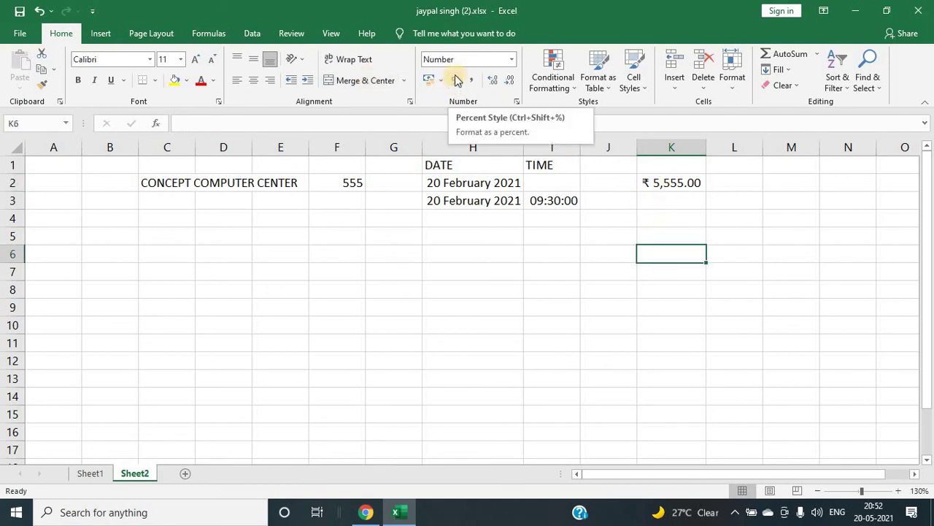
# - Enter 20, 30, 50, 12 and 13 in cells B2 to B6
pyautogui.click(118, 182)
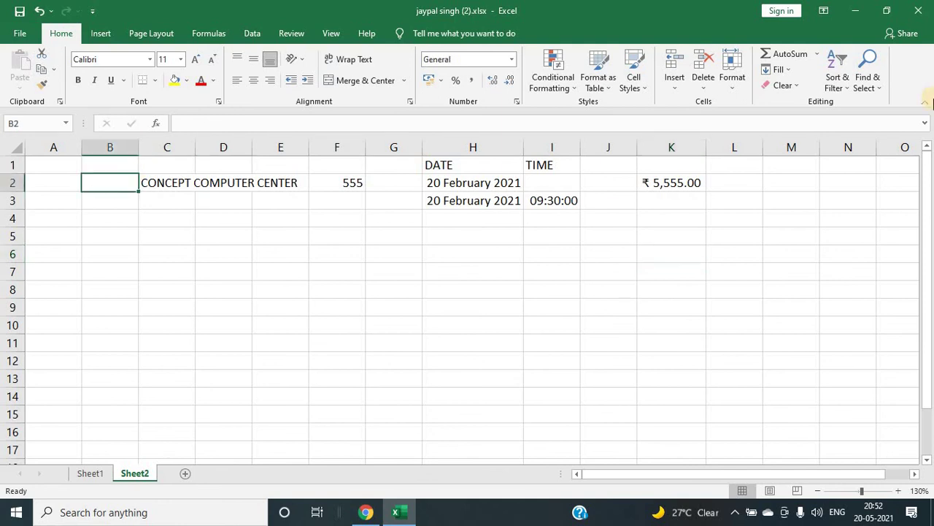
pyautogui.write('20')
pyautogui.press('Return')
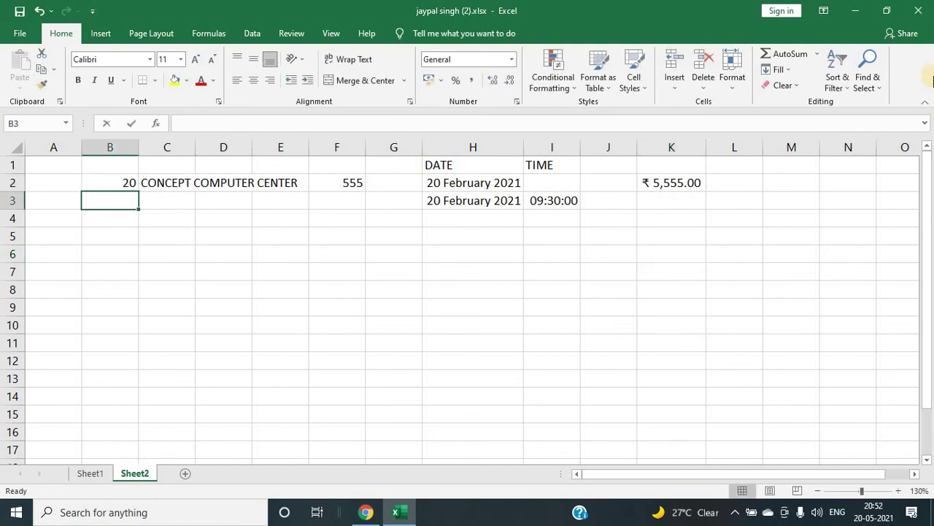
pyautogui.write('30')
pyautogui.press('Return')
pyautogui.write('50')
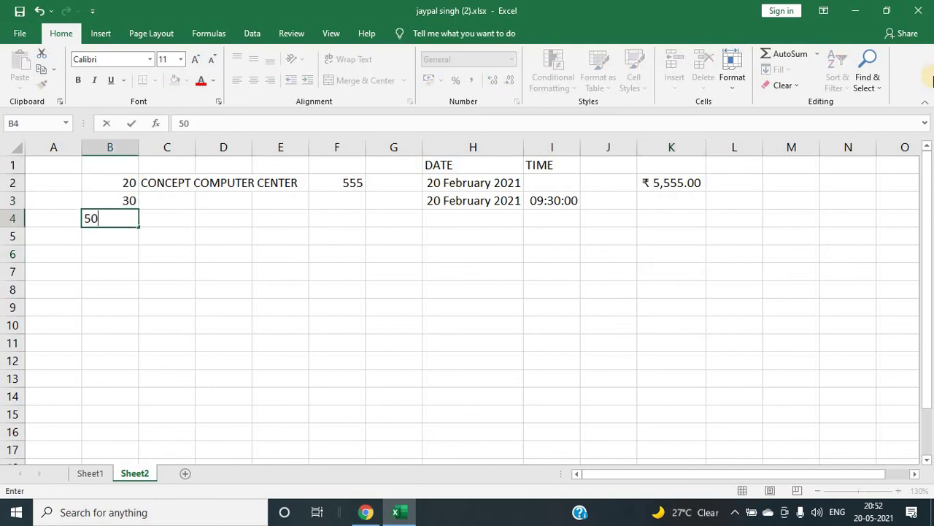
pyautogui.press('Return')
pyautogui.write('12')
pyautogui.press('Return')
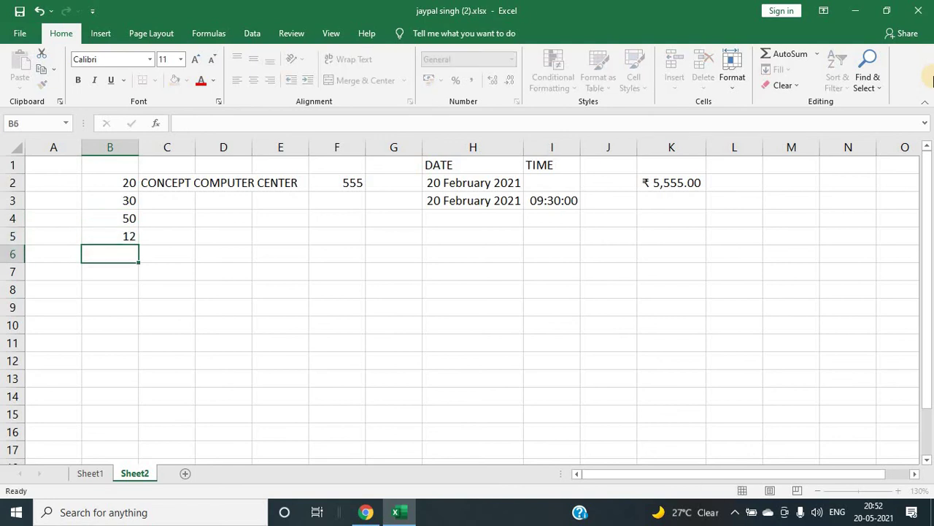
pyautogui.write('13')
pyautogui.press('Return')
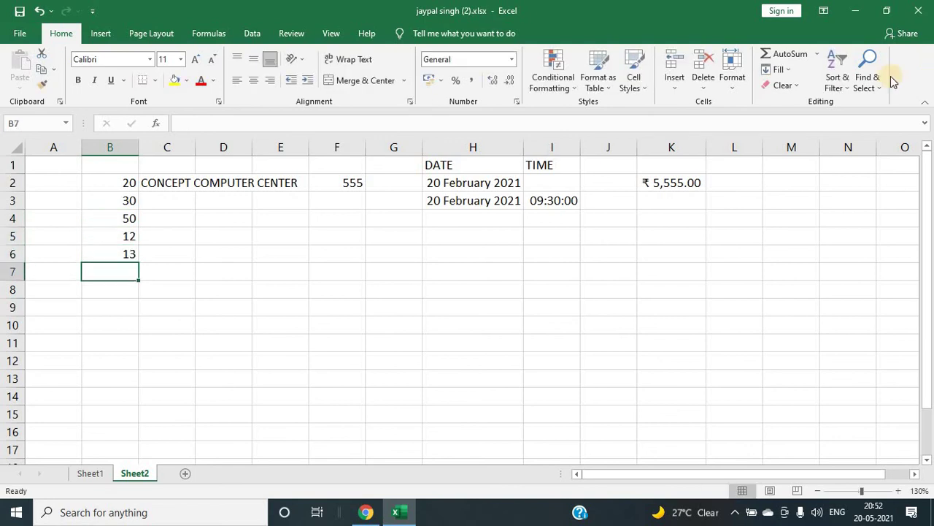
# - Format column A as percentages and enter 10%, 20%, 30%, 10% in A2:A5
pyautogui.click(56, 148)
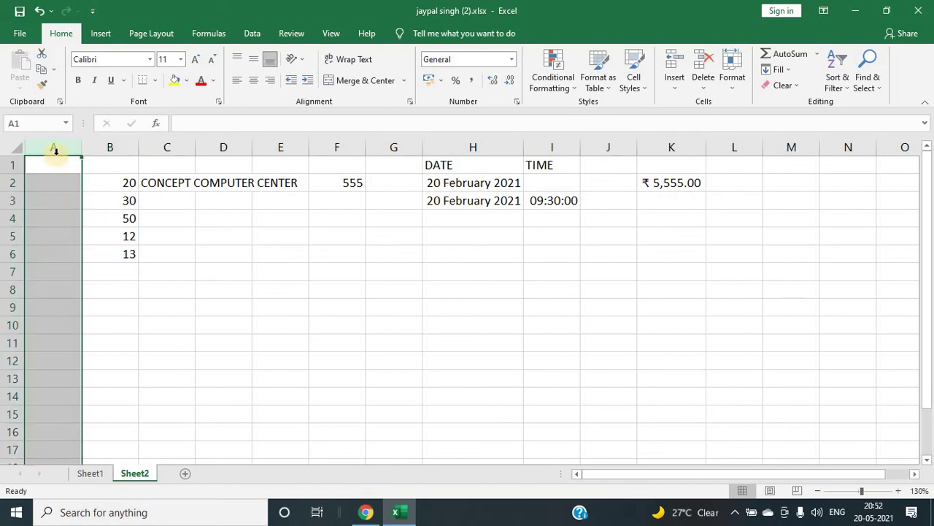
pyautogui.click(459, 82)
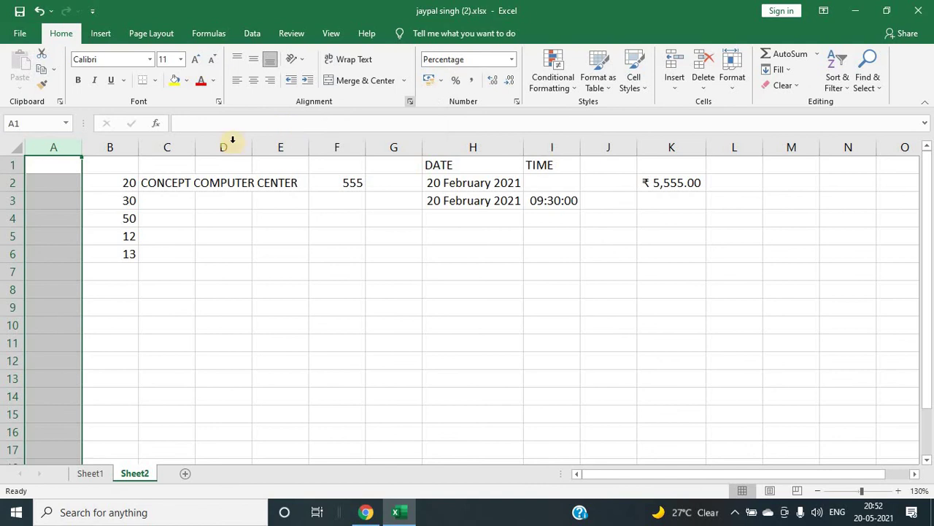
pyautogui.click(56, 183)
pyautogui.write('10')
pyautogui.press('Return')
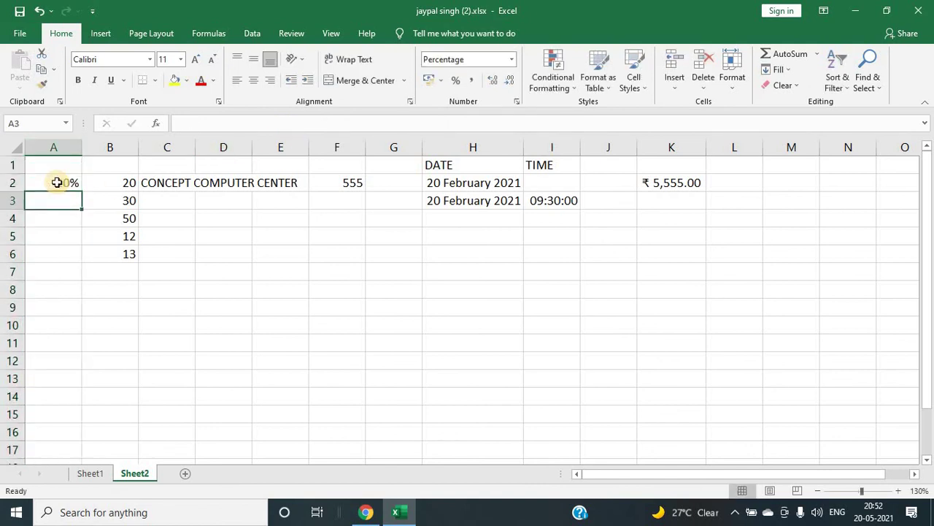
pyautogui.write('20')
pyautogui.press('Return')
pyautogui.write('30')
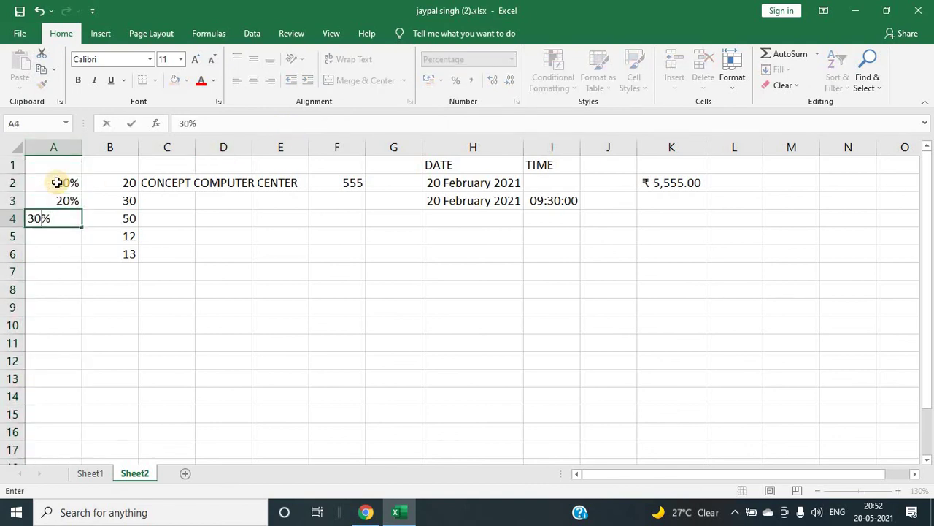
pyautogui.press('Return')
pyautogui.write('10')
pyautogui.press('Return')
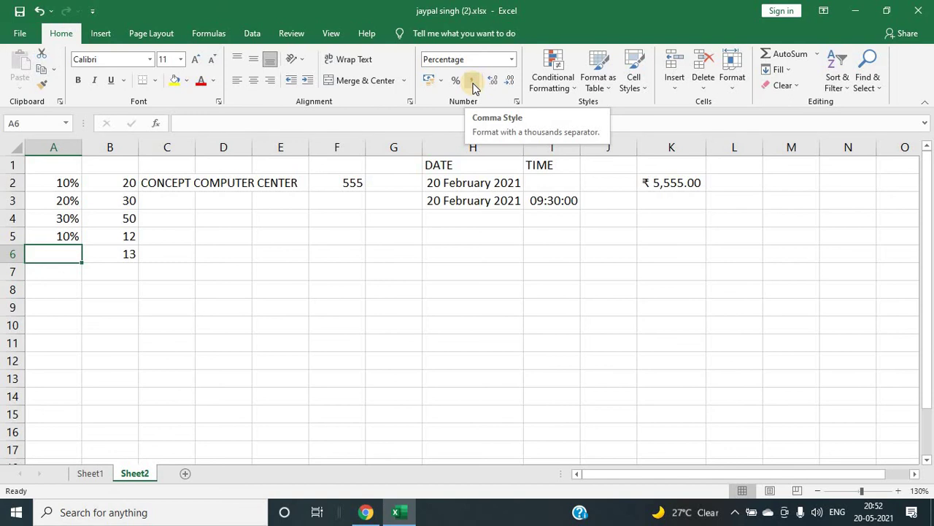
pyautogui.click(746, 179)
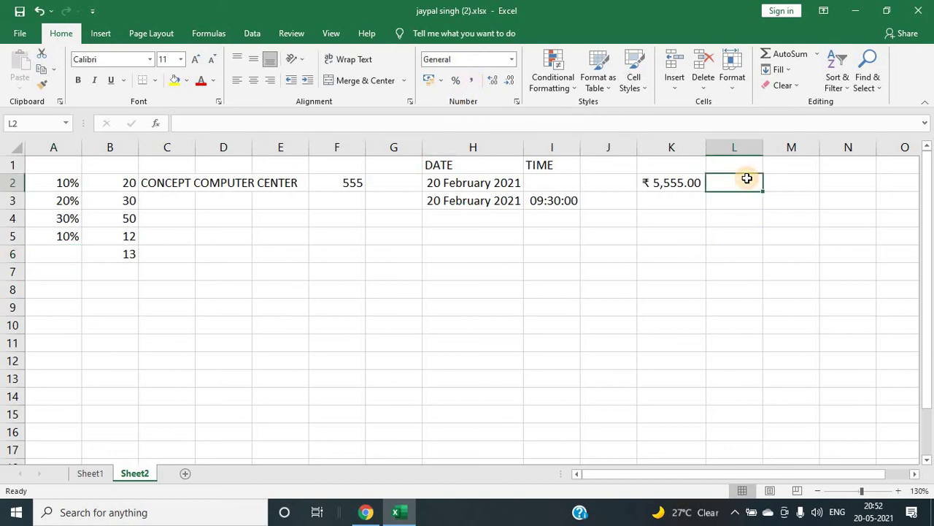
# - Enter 5555 in L2 and apply Comma Style to it
pyautogui.write('5555')
pyautogui.press('Return')
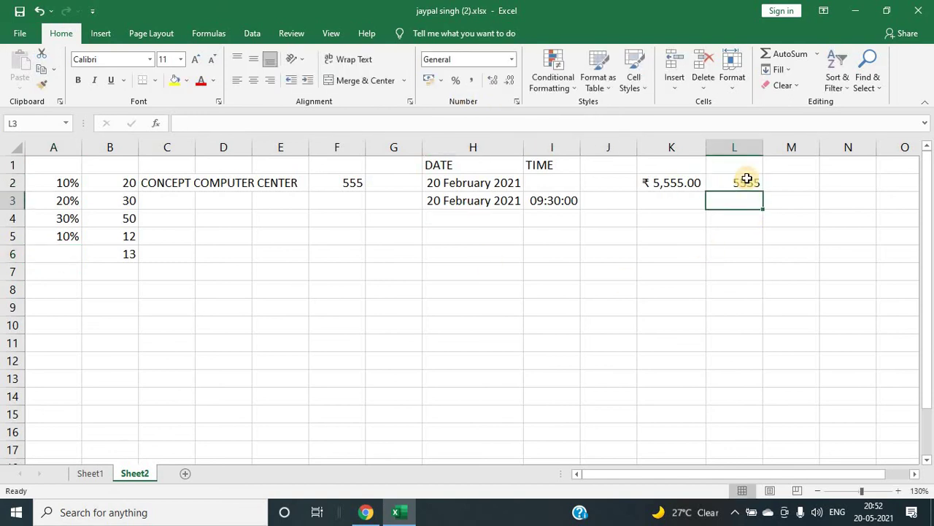
pyautogui.click(741, 146)
pyautogui.click(743, 182)
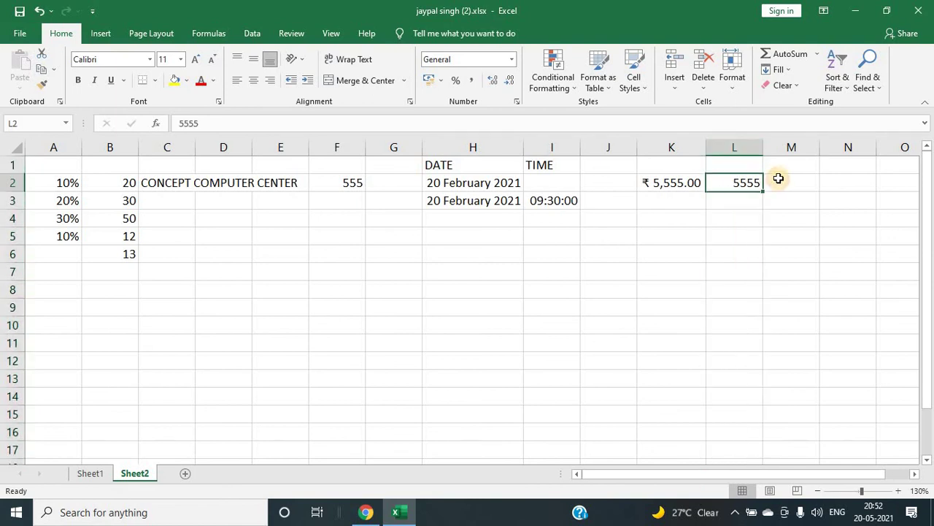
pyautogui.click(473, 82)
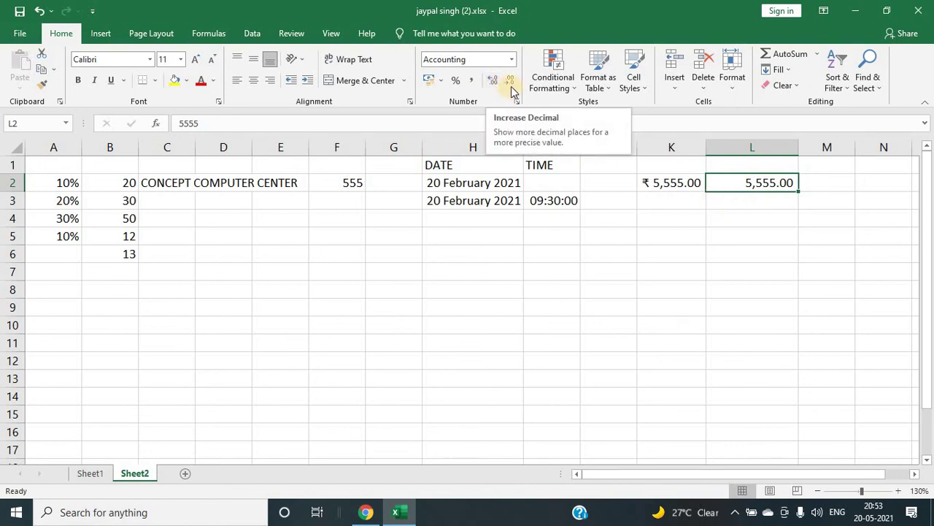
# - Adjust L2's decimal places down to one, so it reads 5,555.0
pyautogui.click(510, 84)
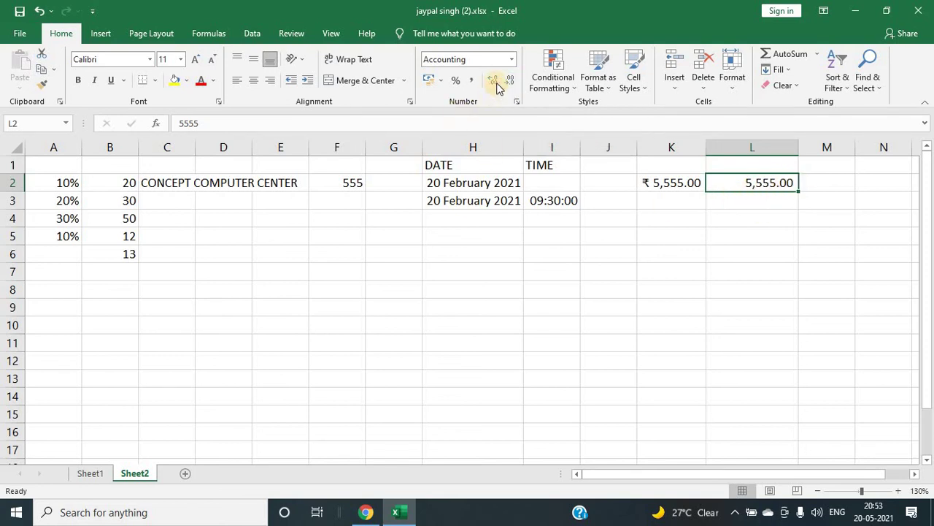
pyautogui.click(497, 86)
pyautogui.click(496, 87)
pyautogui.click(497, 86)
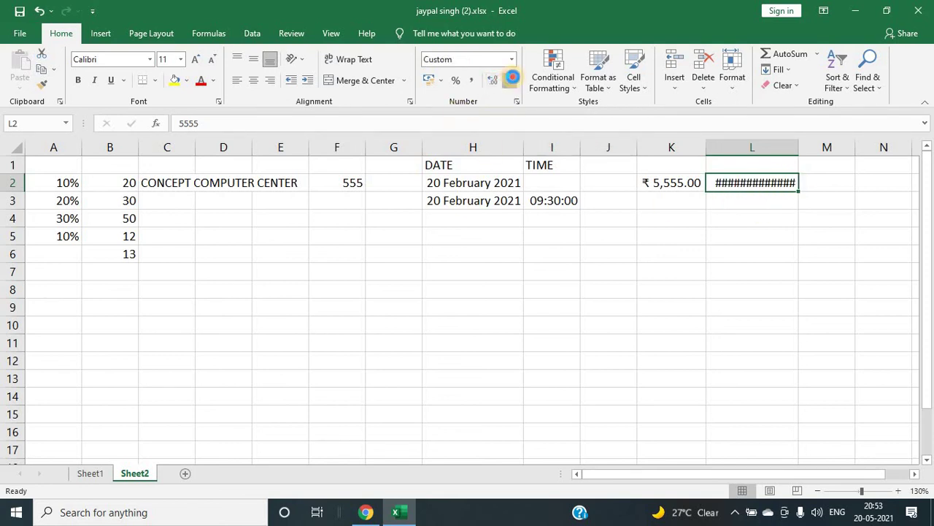
pyautogui.click(511, 80)
pyautogui.click(512, 81)
pyautogui.click(513, 81)
pyautogui.click(513, 80)
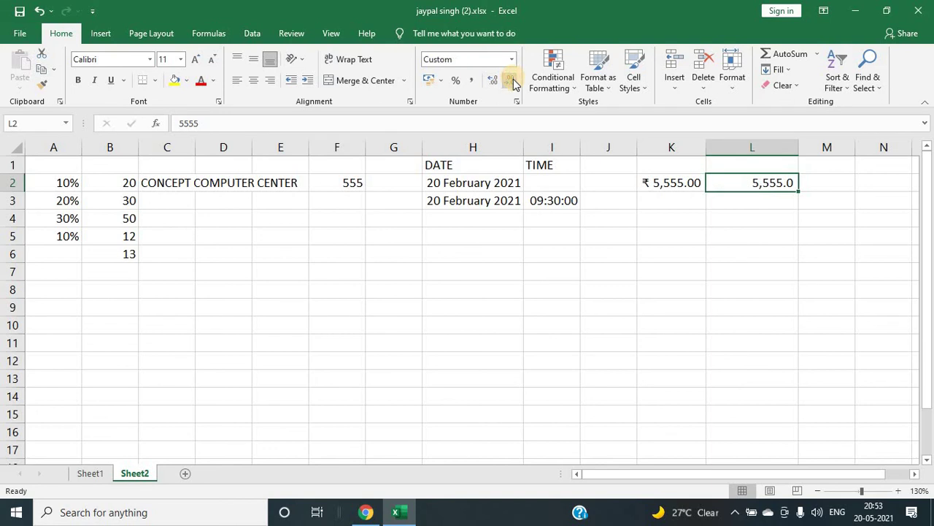